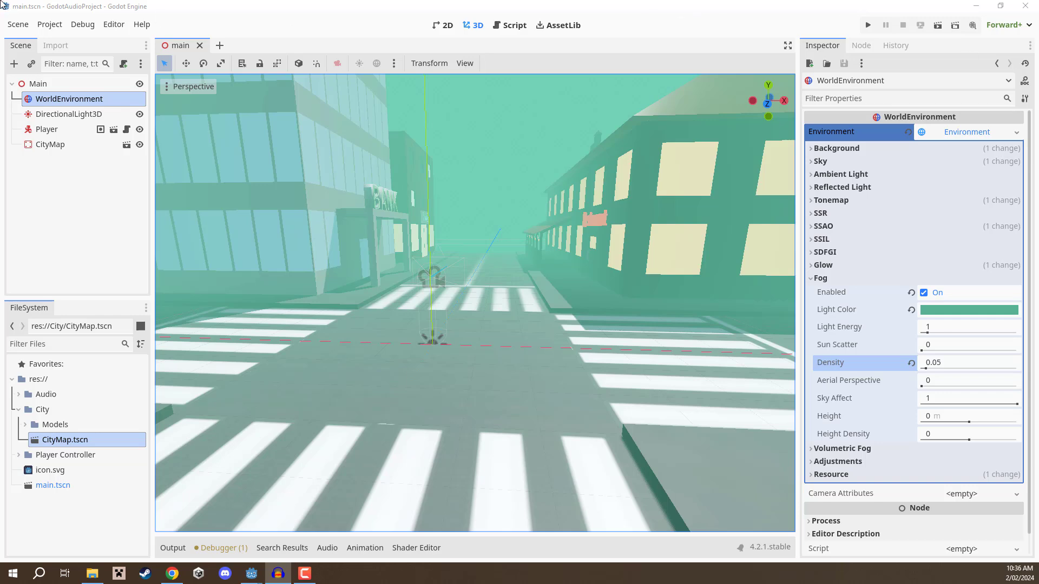
Clear the node selection and collapse the City folder in the FileSystem dock
click(92, 222)
right_drag(489, 229, 459, 216)
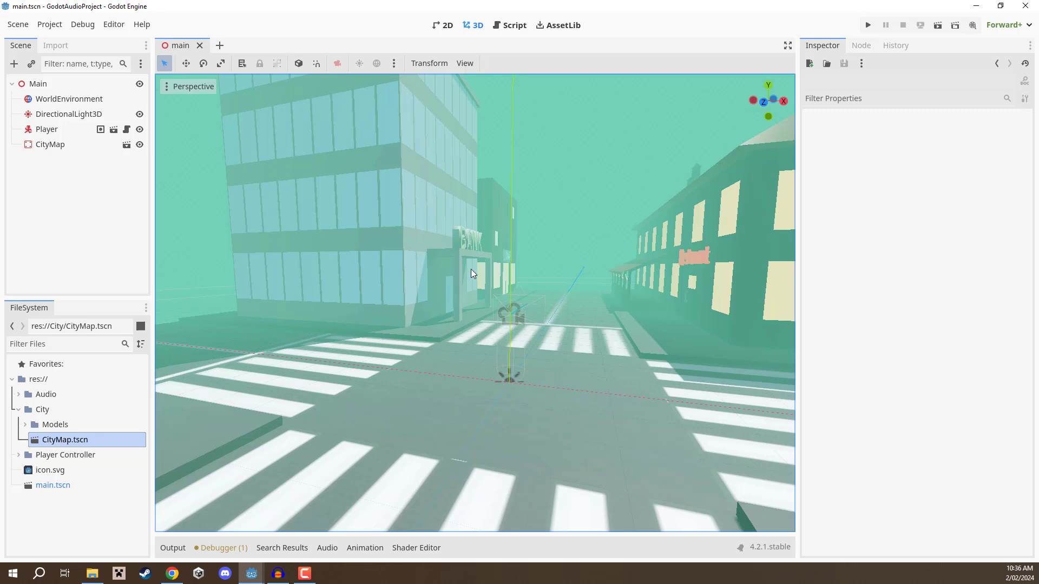
click(19, 409)
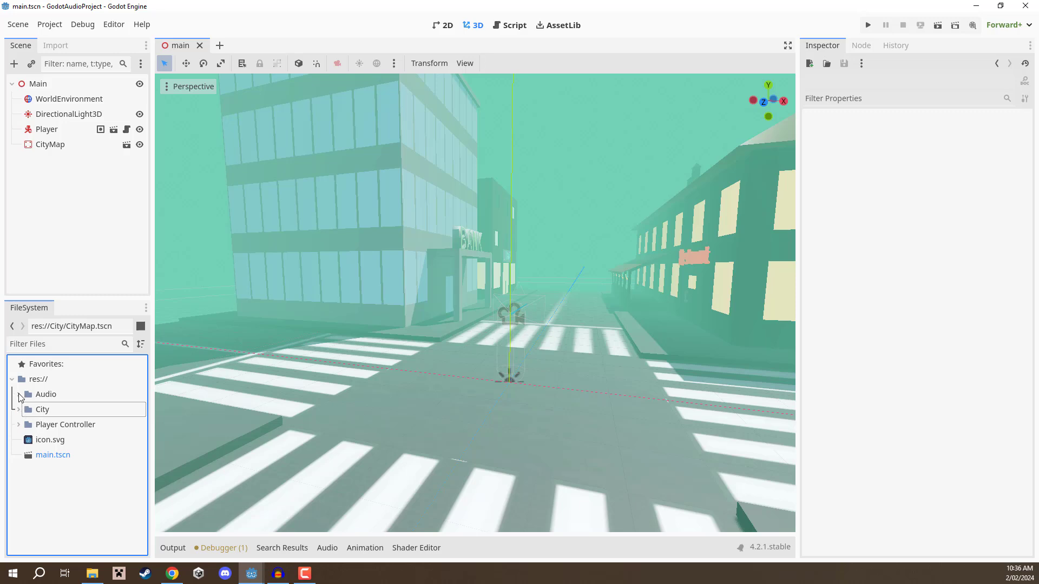
Expand the Audio, Sound Effects and Music folders, then select the Twists track
click(18, 395)
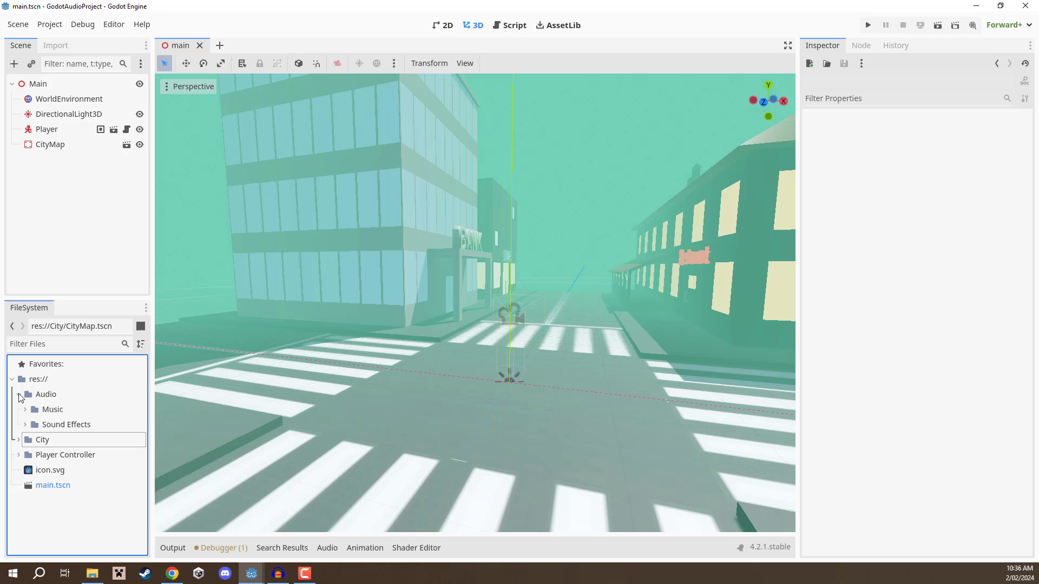
click(25, 425)
click(24, 409)
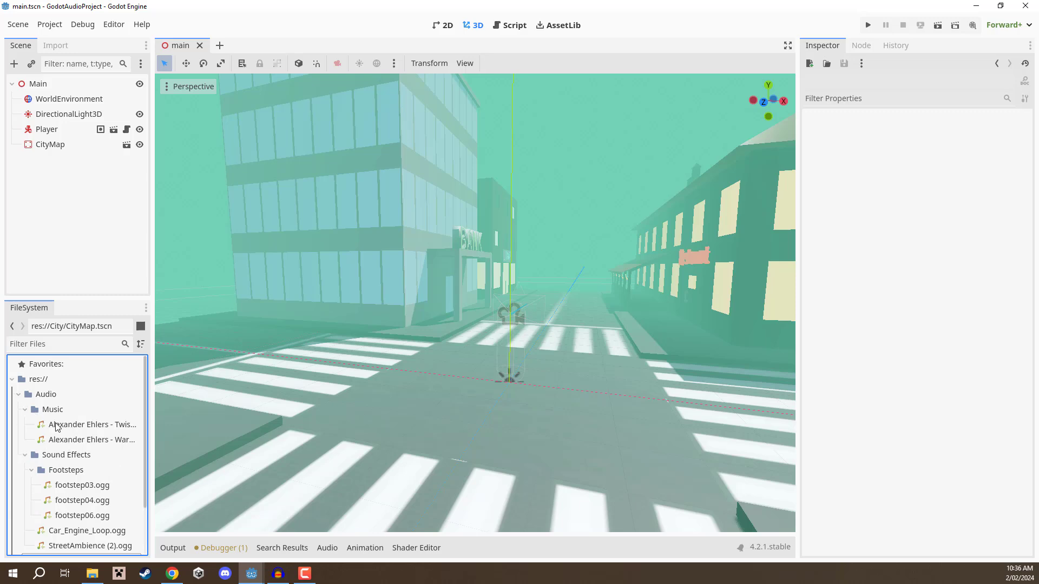
scroll(64, 430, down, 3)
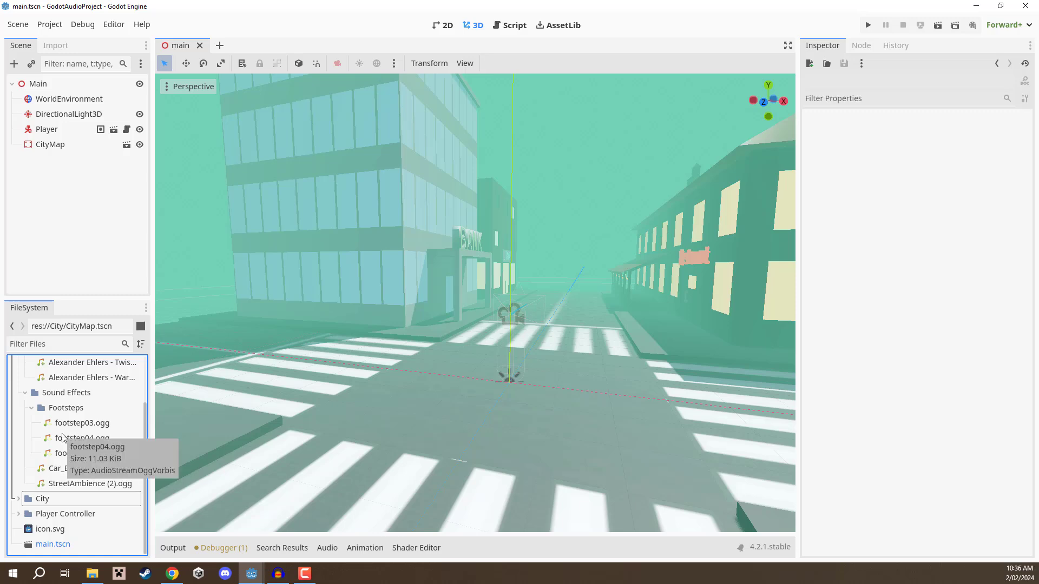
scroll(38, 417, up, 1)
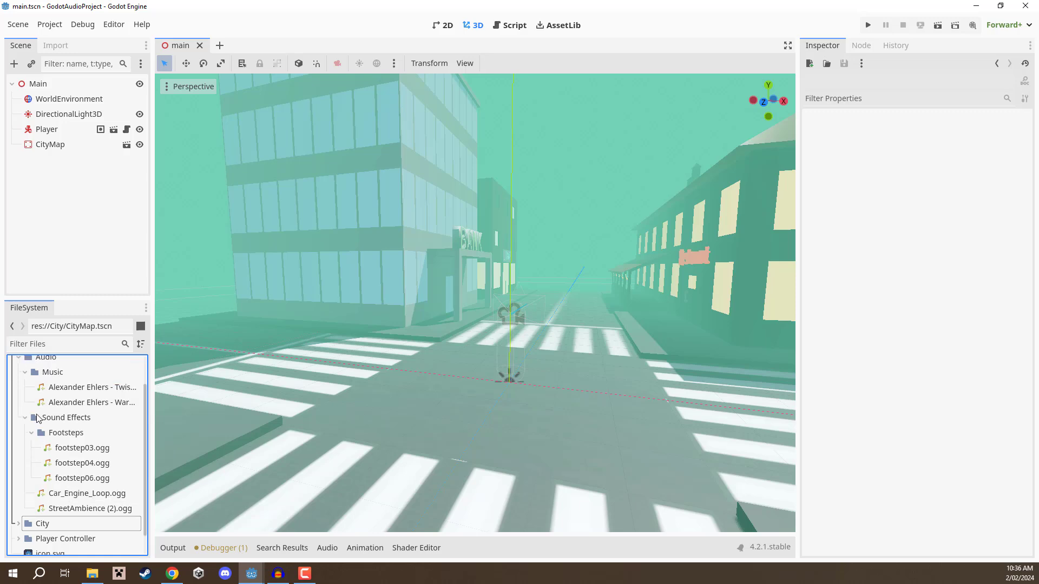
click(69, 388)
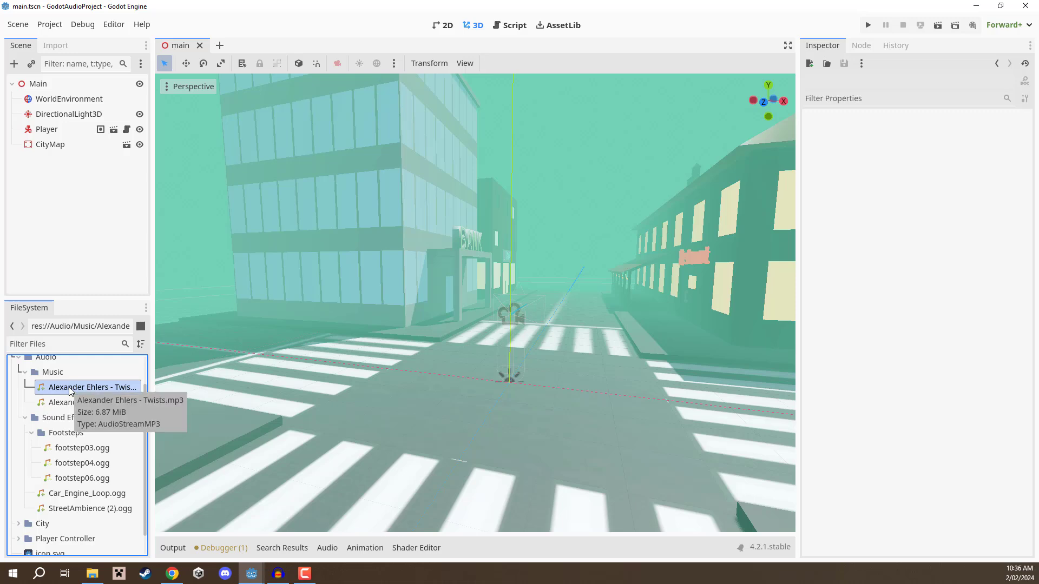
double_click(69, 387)
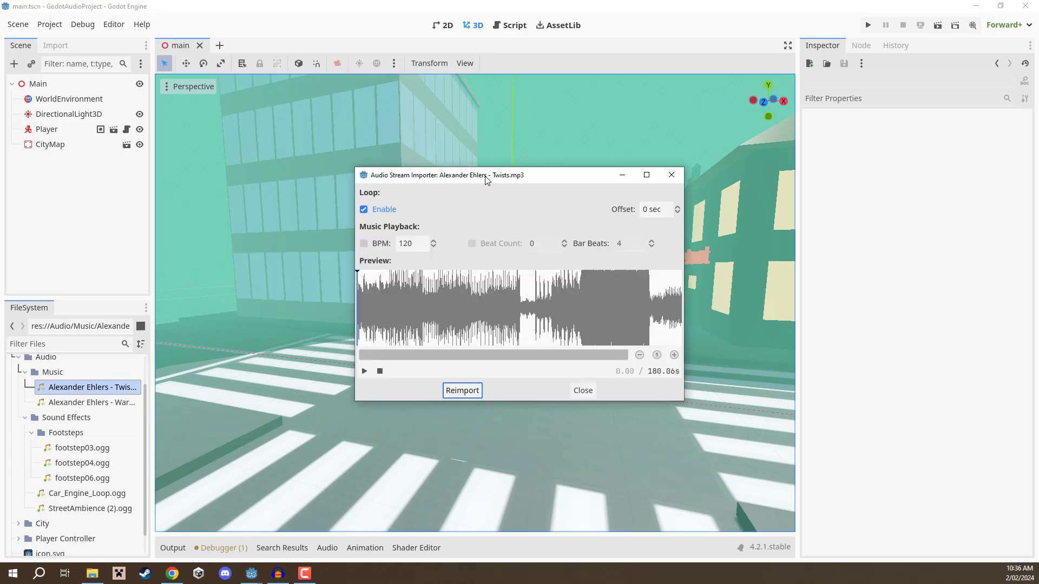
drag(484, 176, 472, 172)
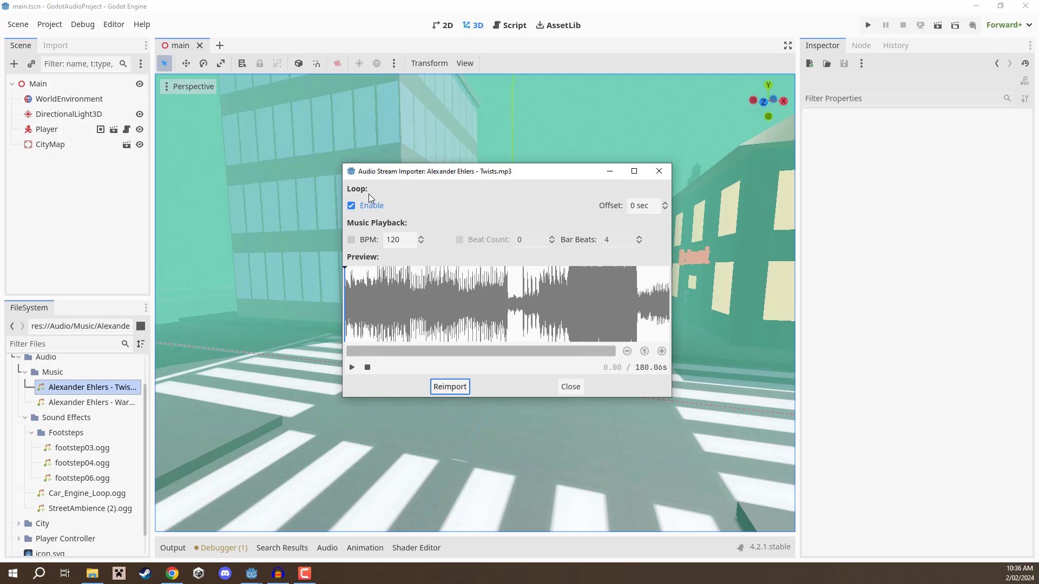
click(351, 368)
mouse_move(514, 300)
mouse_down()
mouse_move(570, 299)
mouse_move(515, 301)
mouse_up()
click(352, 369)
click(567, 386)
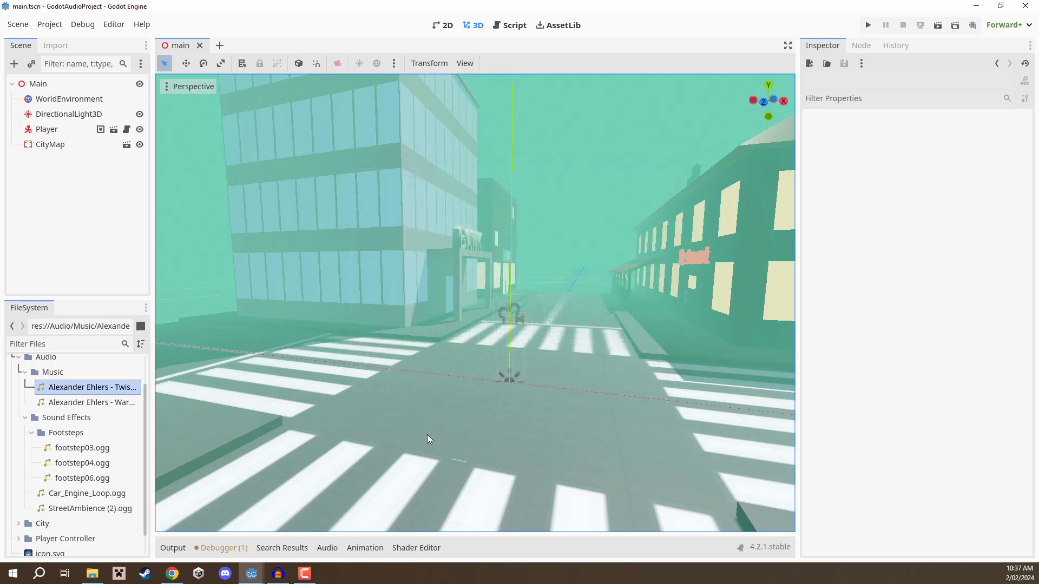
double_click(71, 449)
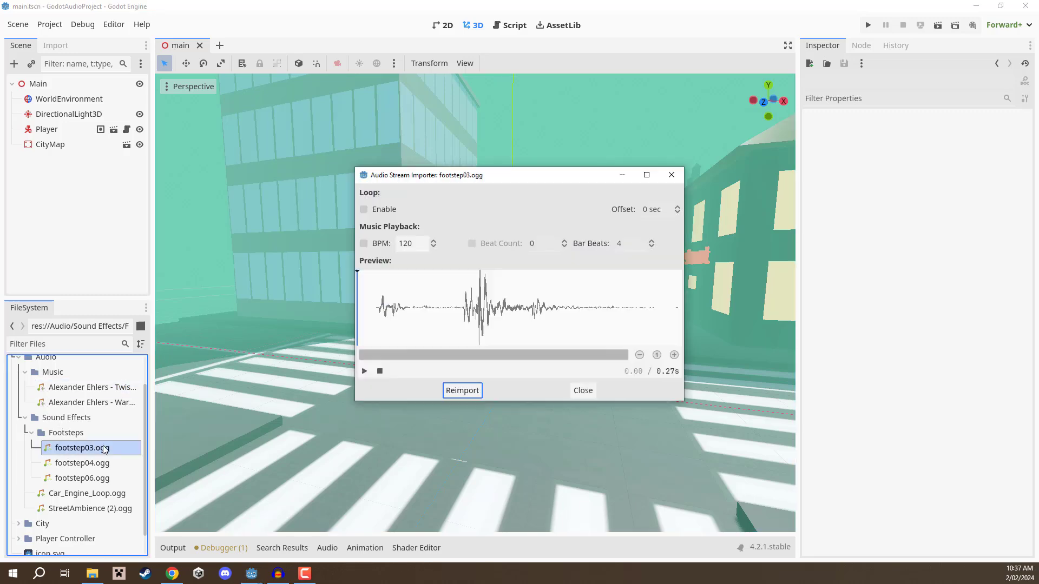
click(671, 175)
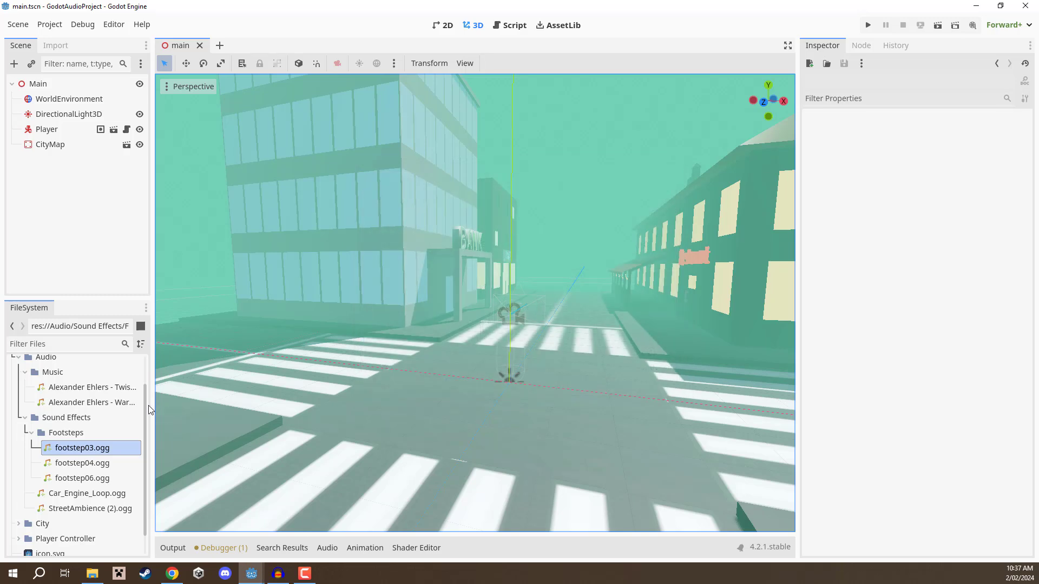
drag(151, 405, 181, 402)
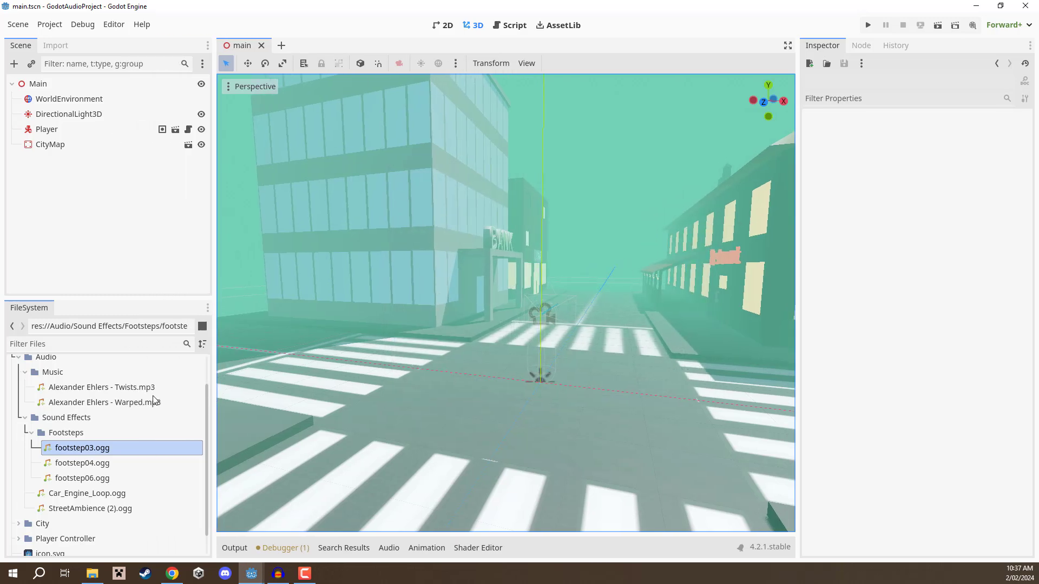
click(152, 389)
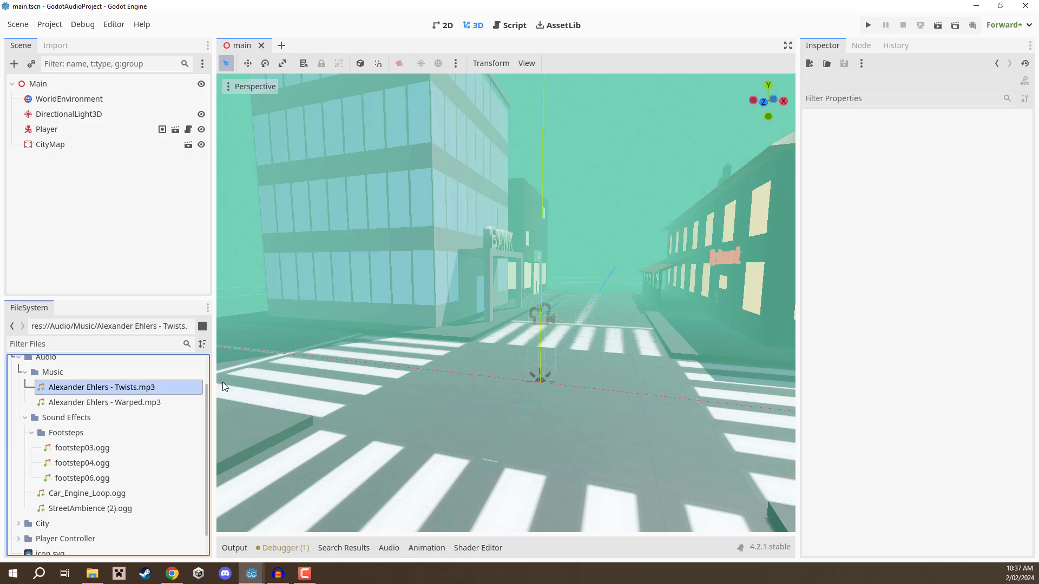
drag(213, 367, 154, 370)
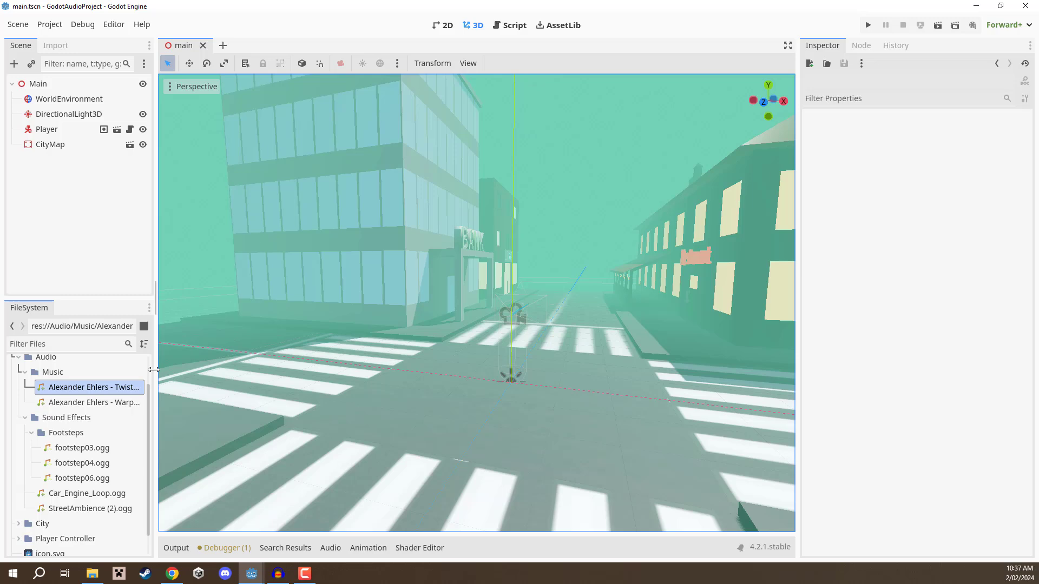
click(172, 573)
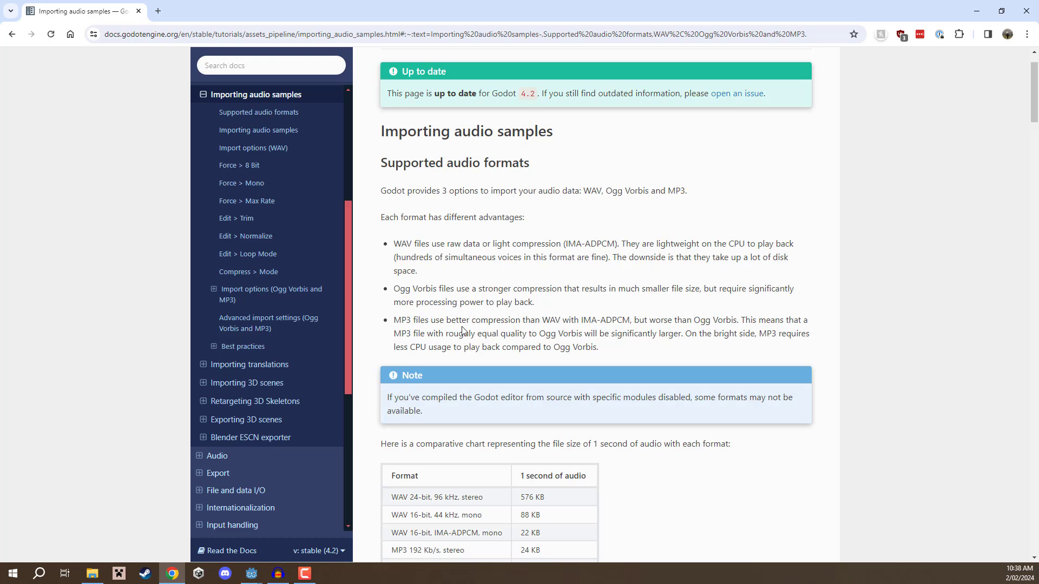
click(976, 11)
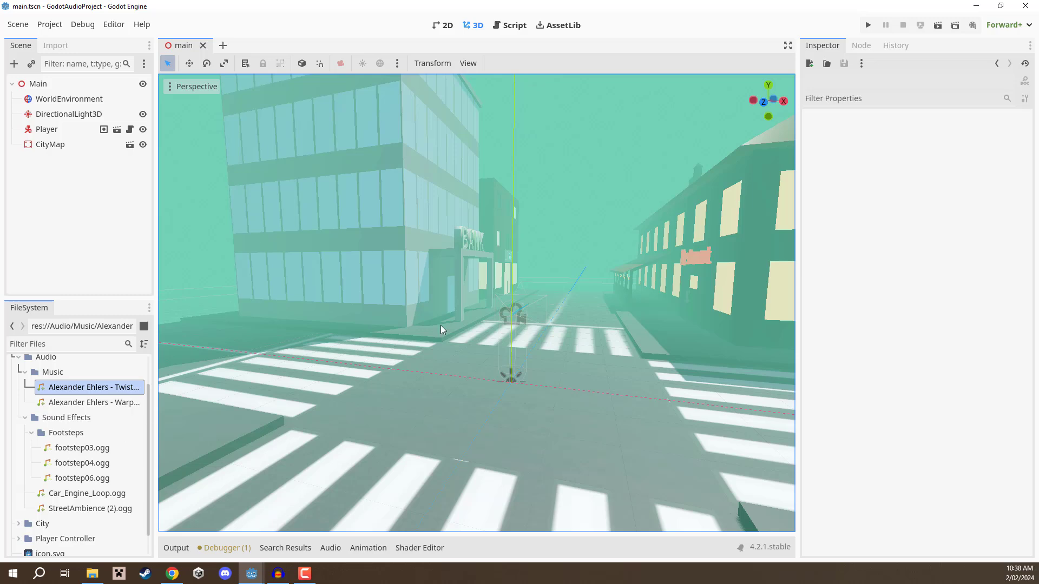
Collapse Music, then search 'audio' in Create New Node and pick AudioStreamPlayer3D
click(26, 373)
click(84, 220)
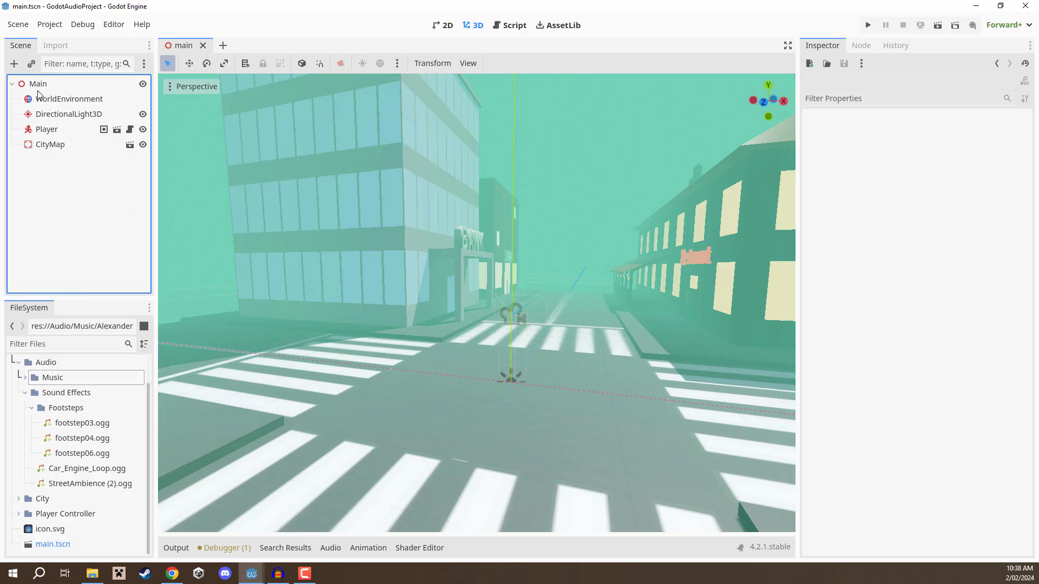
click(14, 64)
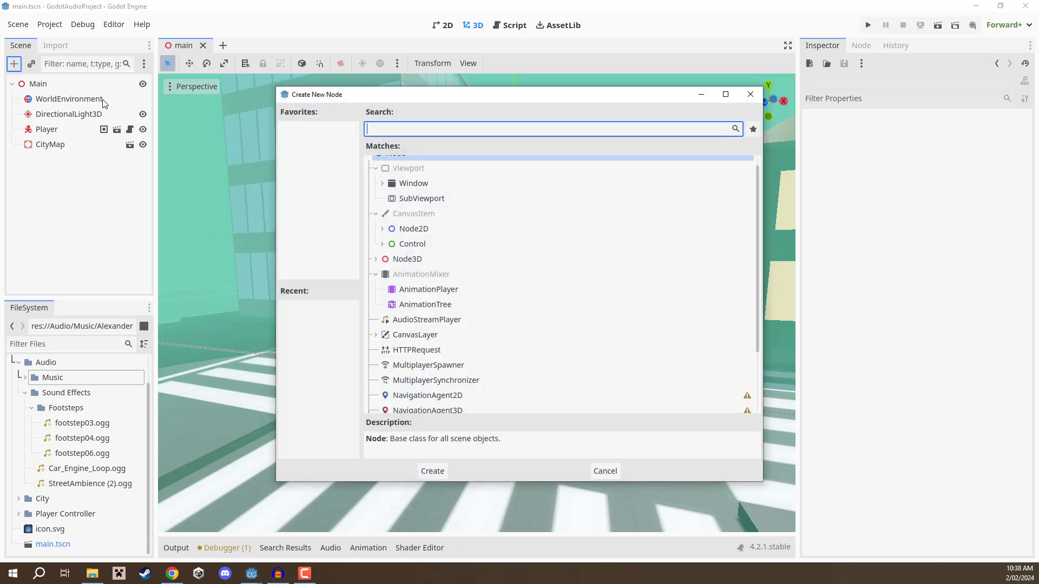
text(audio)
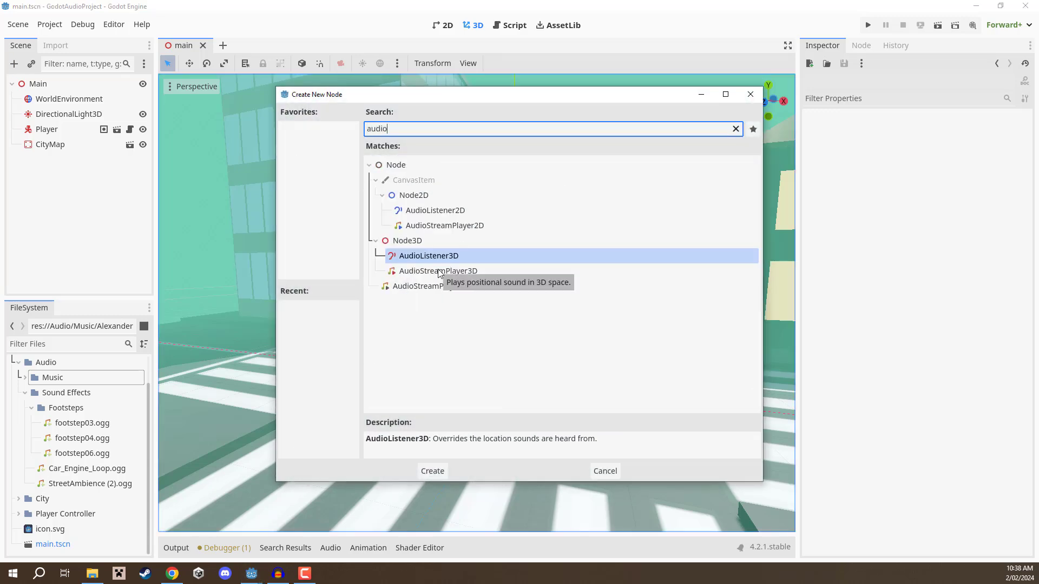
click(422, 229)
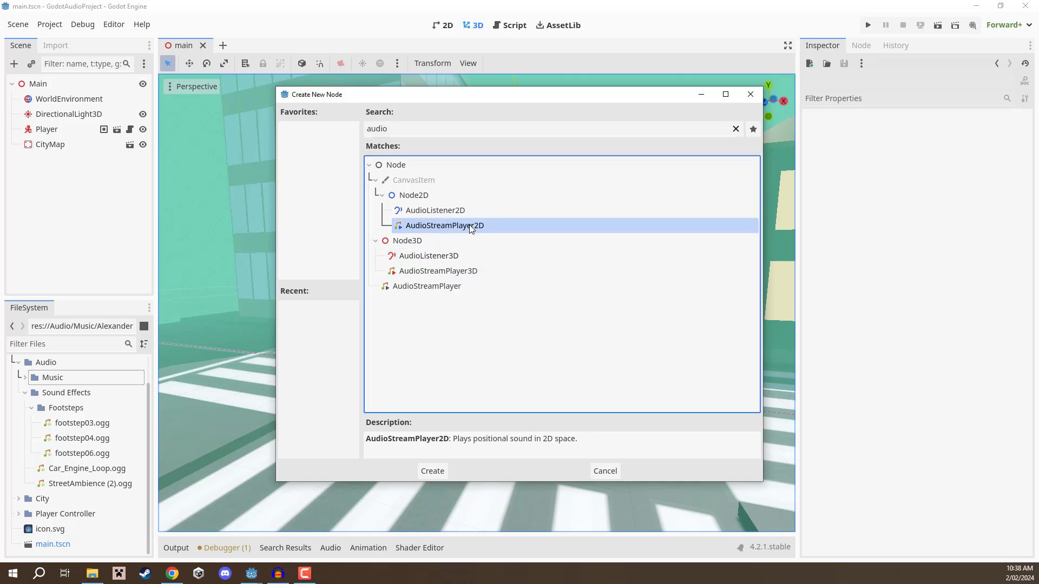
click(442, 272)
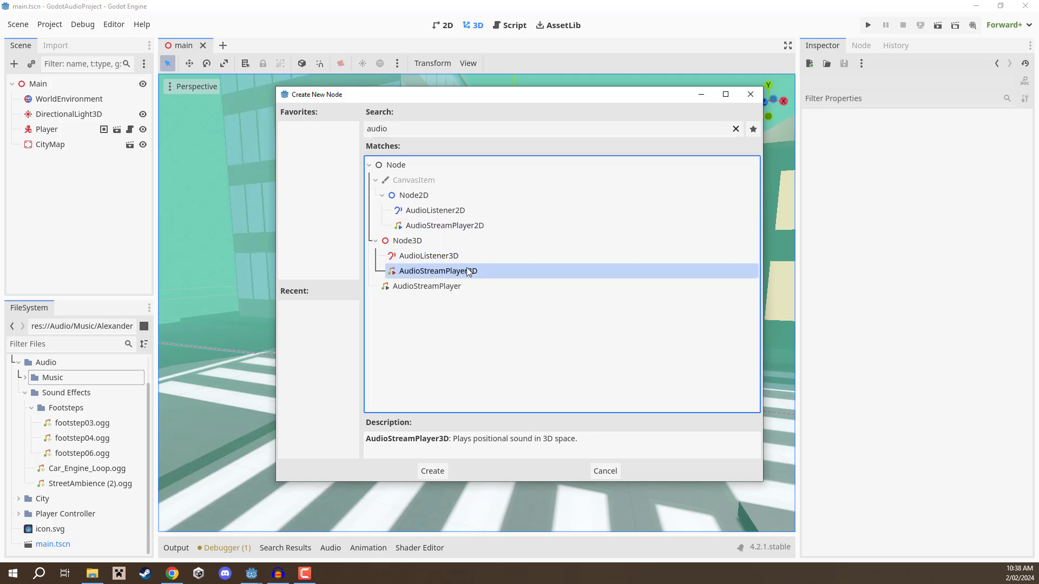
click(473, 227)
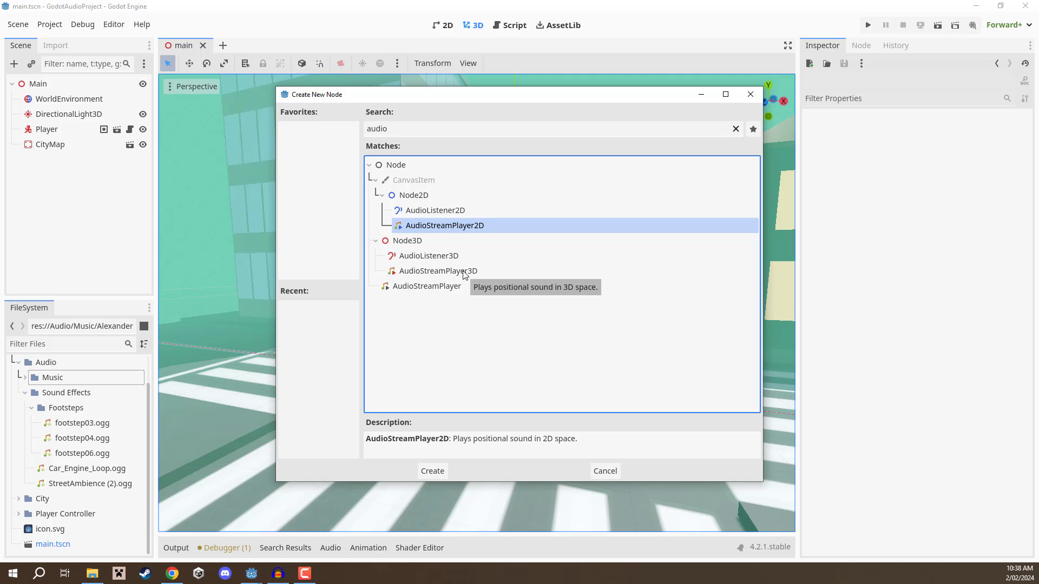
click(441, 271)
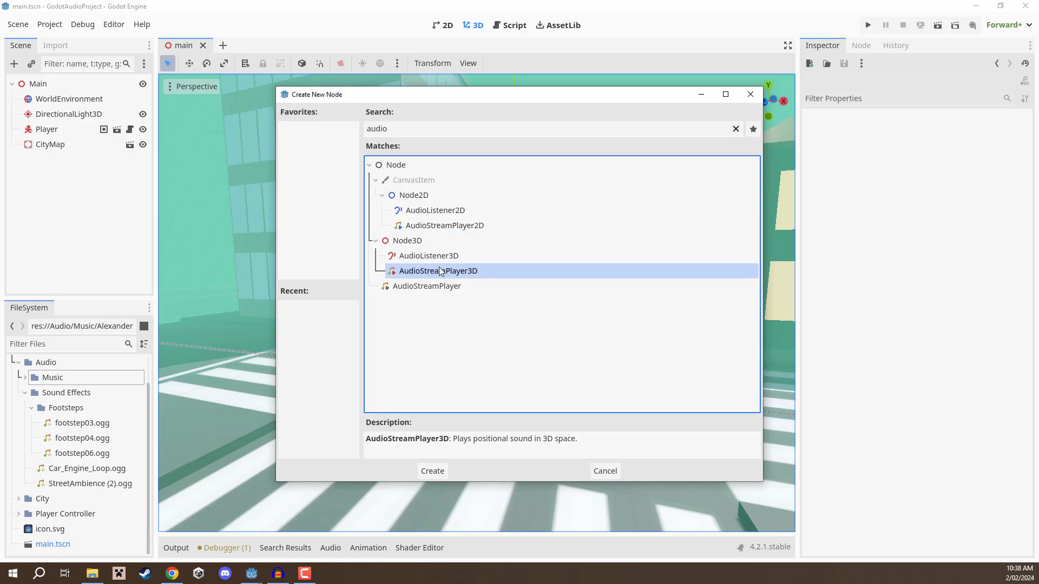
Create the AudioStreamPlayer3D node, frame it, and assign StreetAmbience (2).ogg as its stream
click(431, 470)
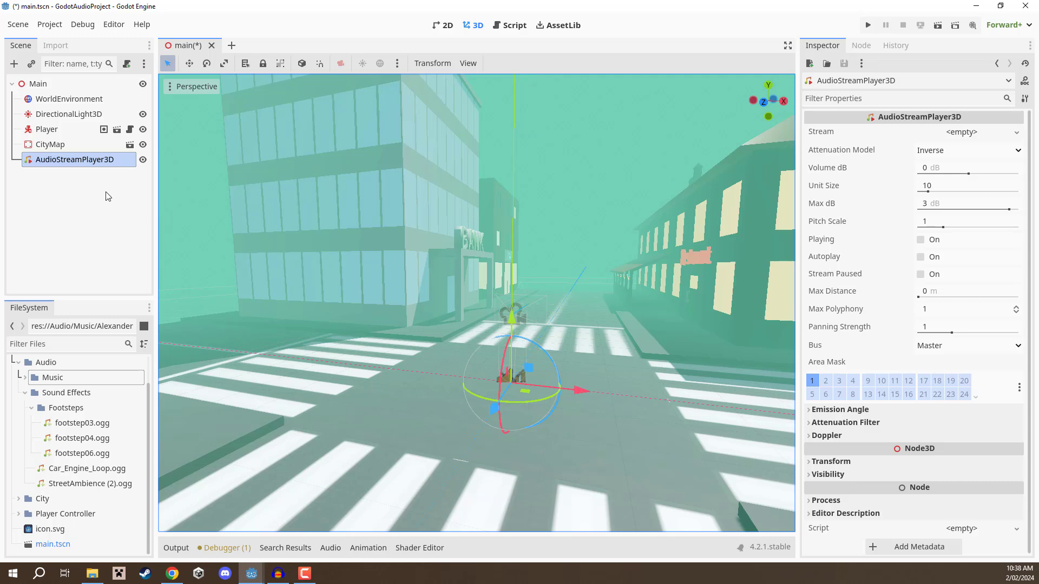
key(f)
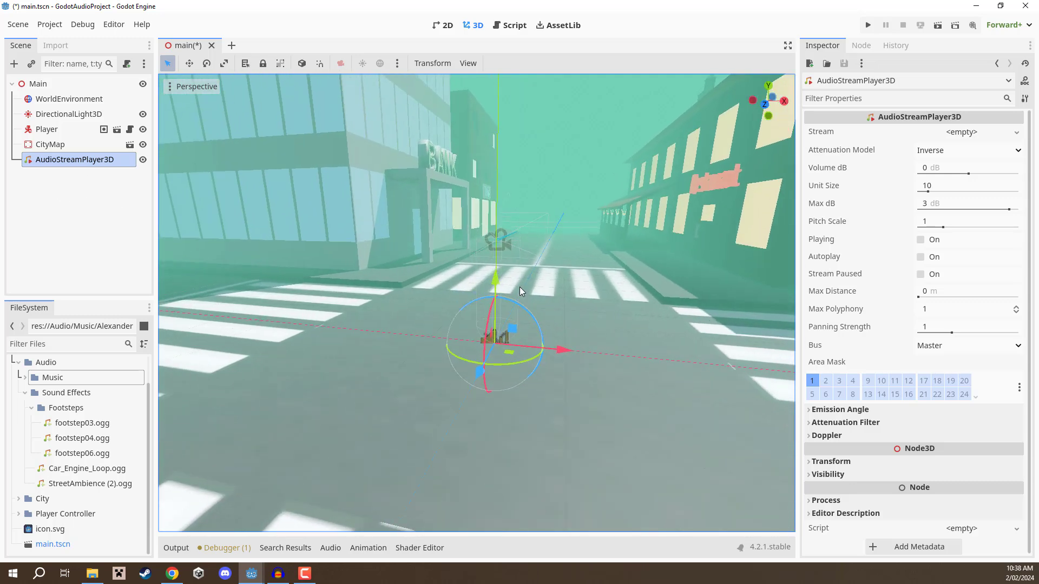
drag(499, 277, 494, 158)
key(ctrl+z)
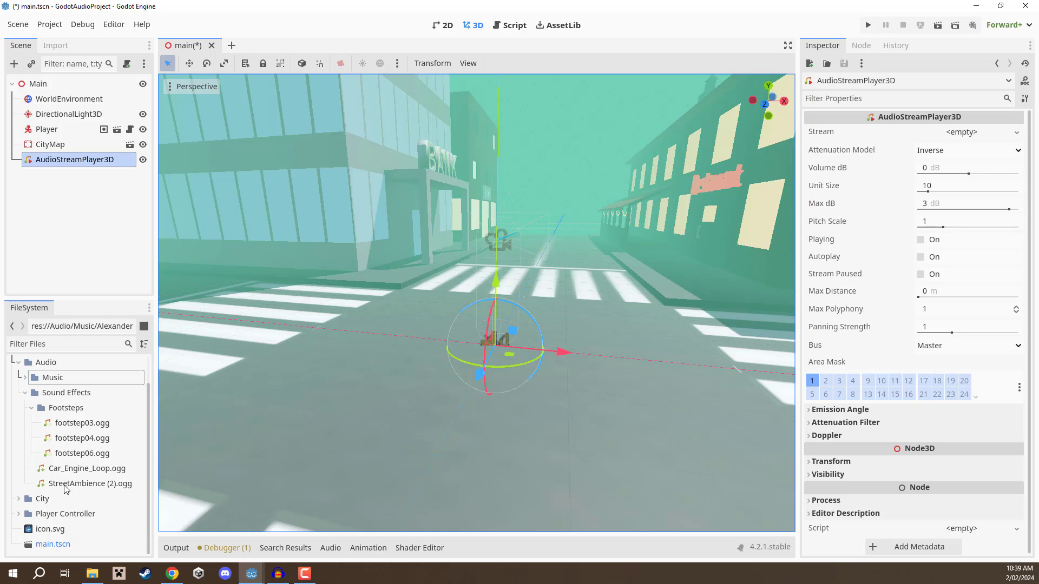
drag(65, 489, 961, 131)
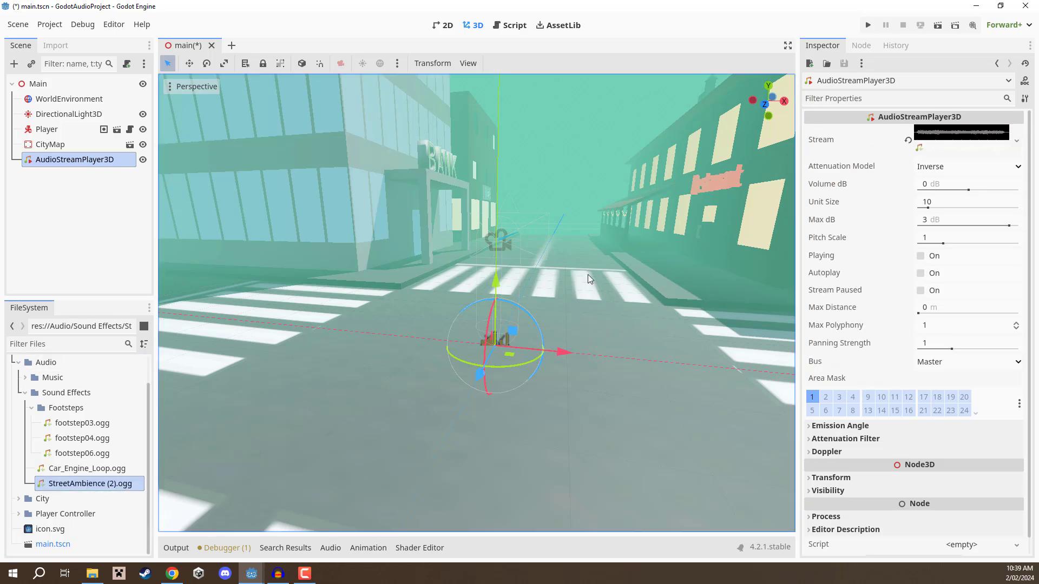
Test-run and stop the game, then enable Autoplay on the AudioStreamPlayer3D
click(868, 25)
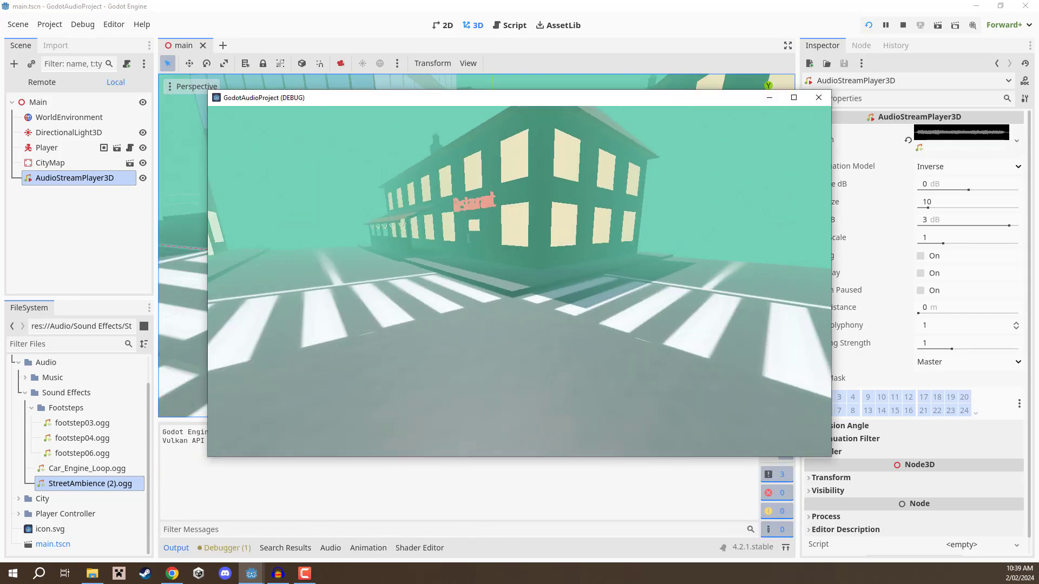
key(w)
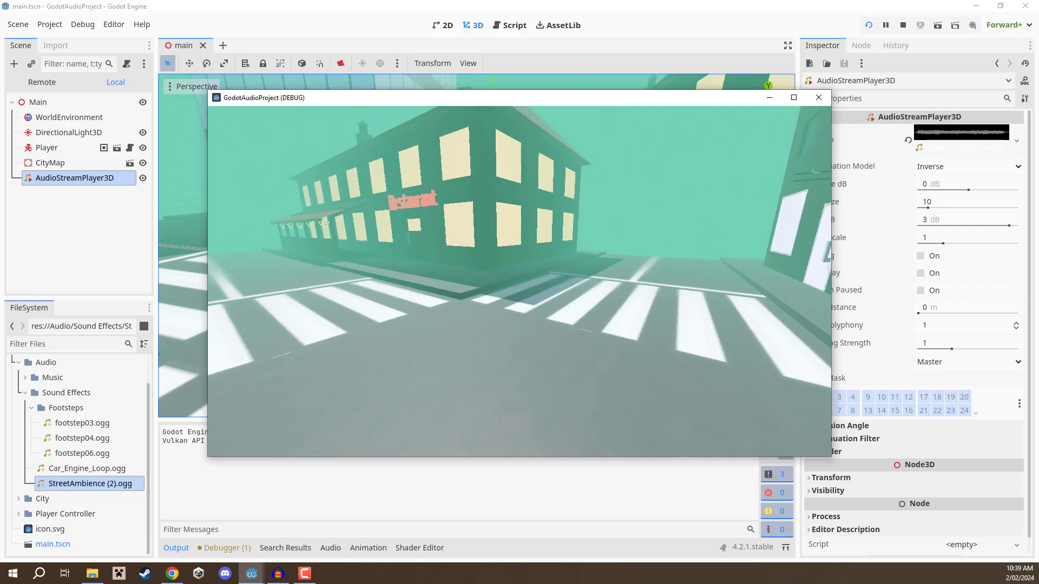
key(Escape)
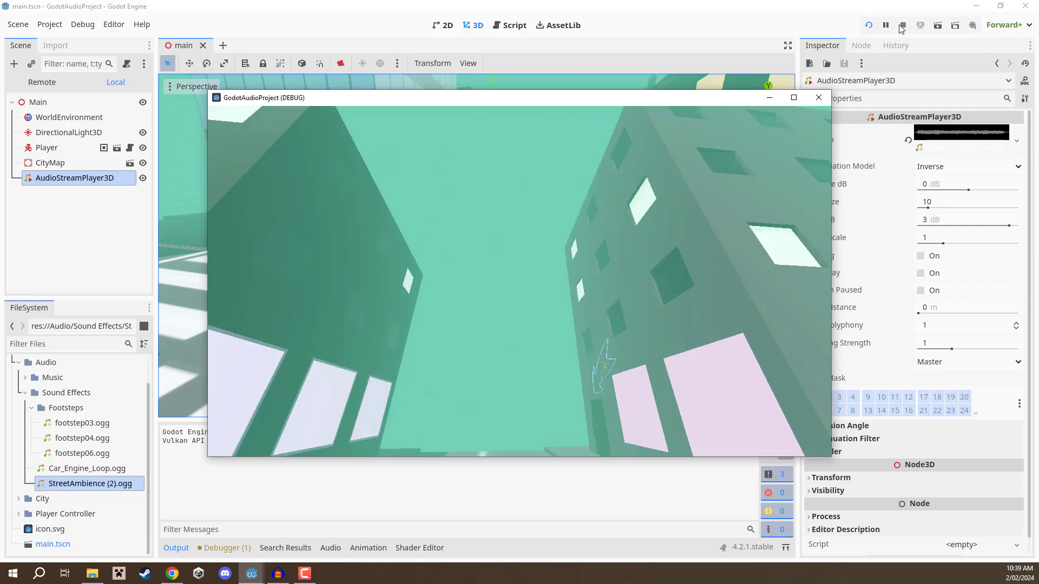
click(901, 26)
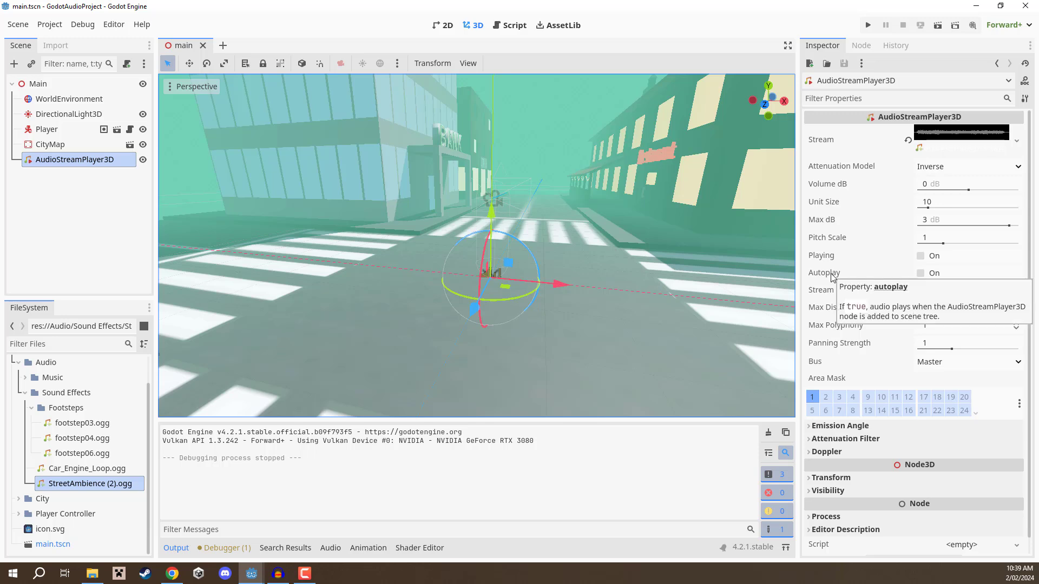
click(920, 273)
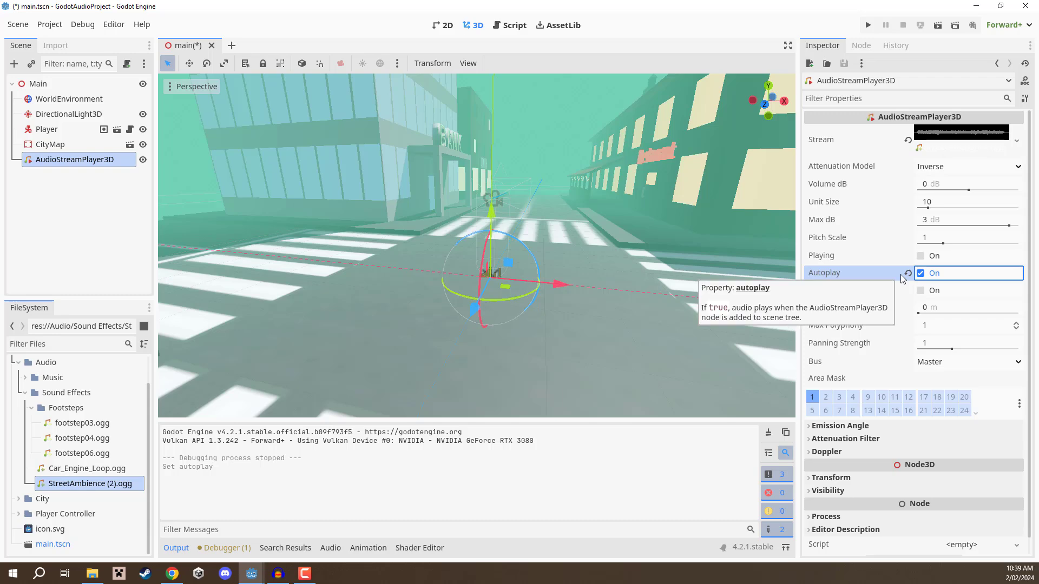
Run the game with autoplay on, walk around to hear the ambience, and stop it
click(868, 25)
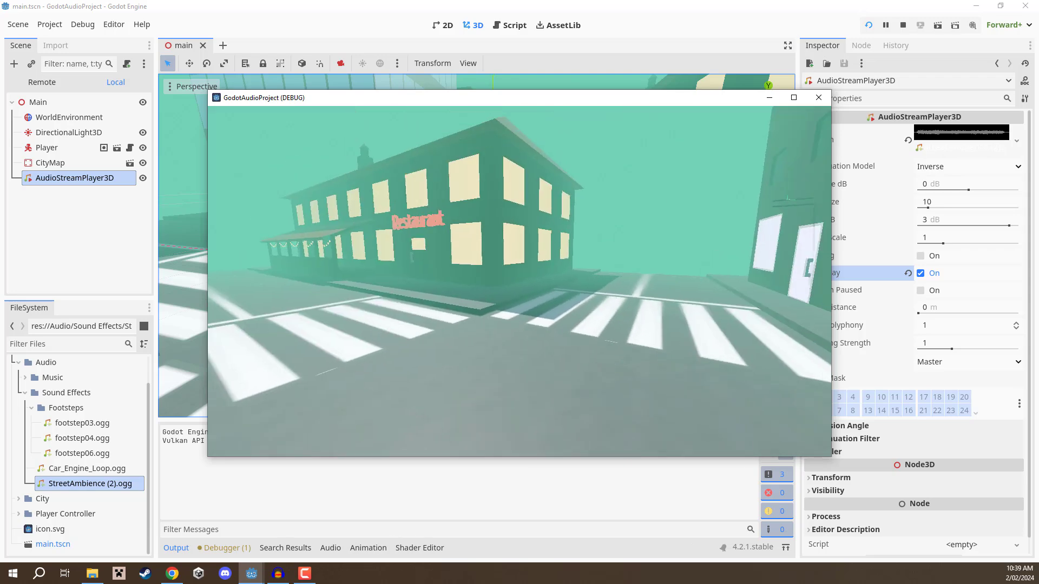
key(w)
key(w)
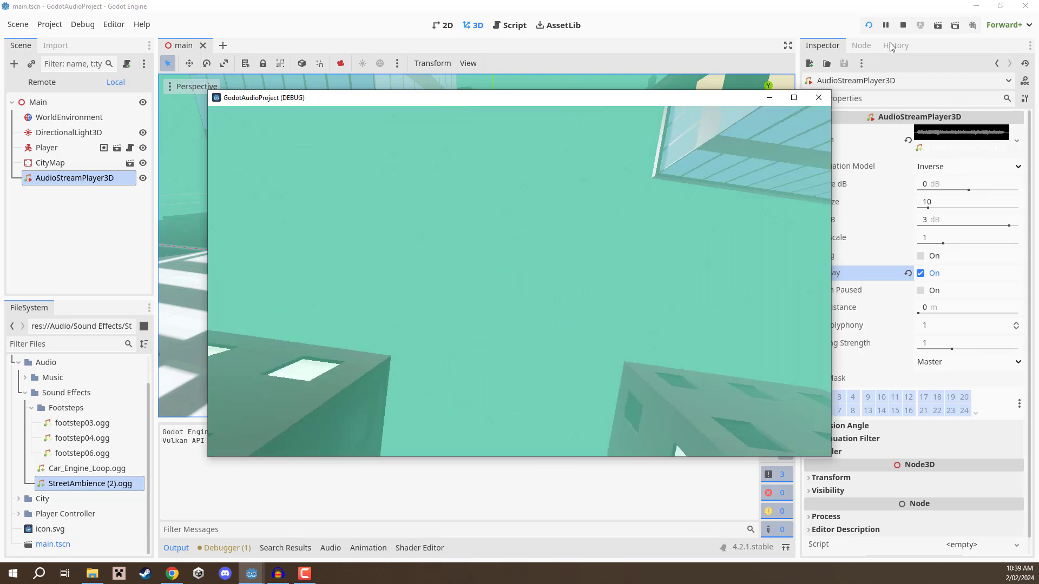
click(903, 24)
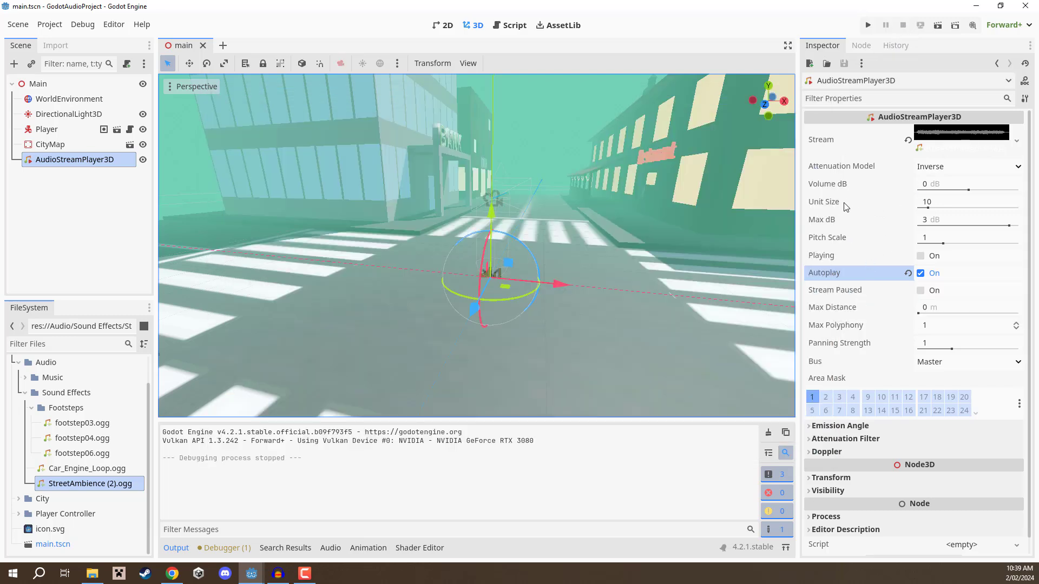
Try changing Volume dB, then undo it to keep 0 dB
mouse_move(841, 189)
mouse_move(952, 193)
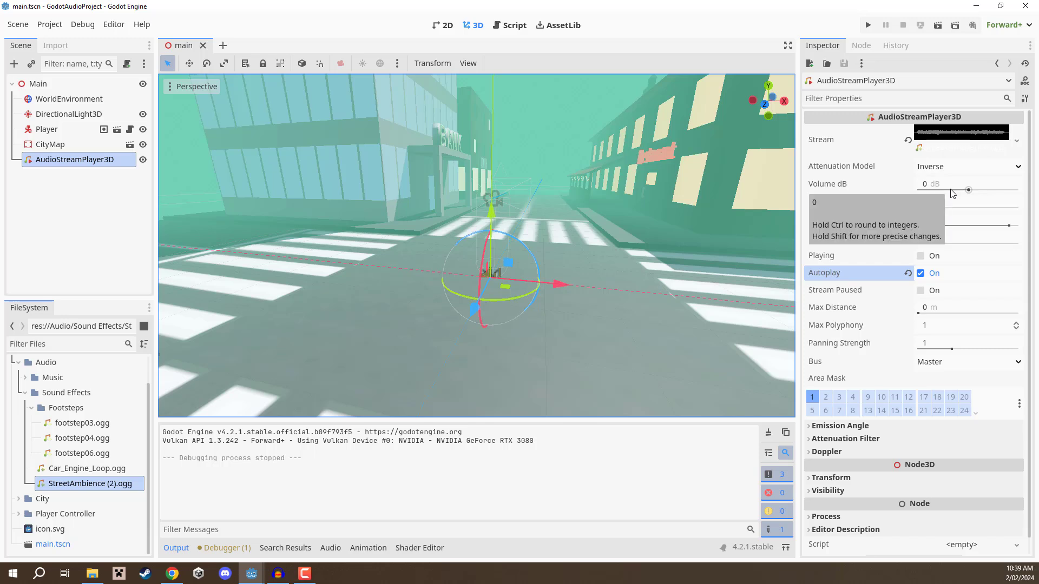
click(967, 191)
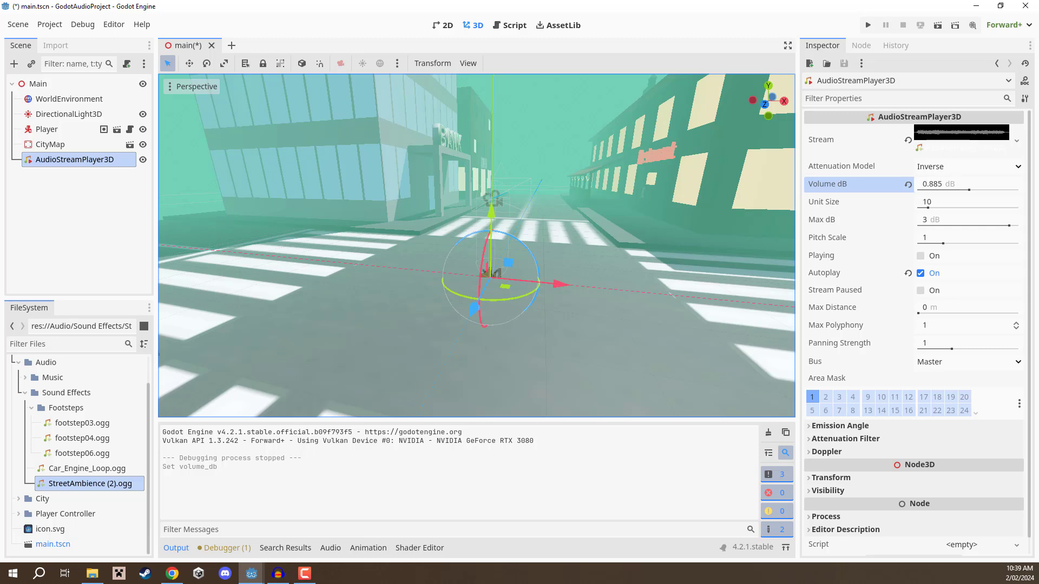
key(ctrl+z)
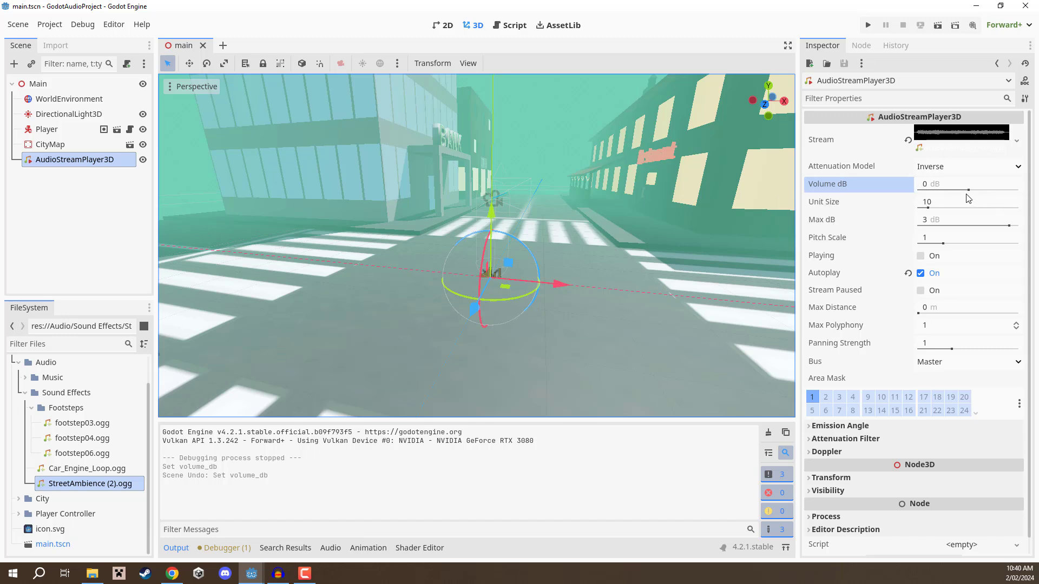
Lower Volume dB to -20.535 and run the game, walking down the street
drag(970, 193, 959, 193)
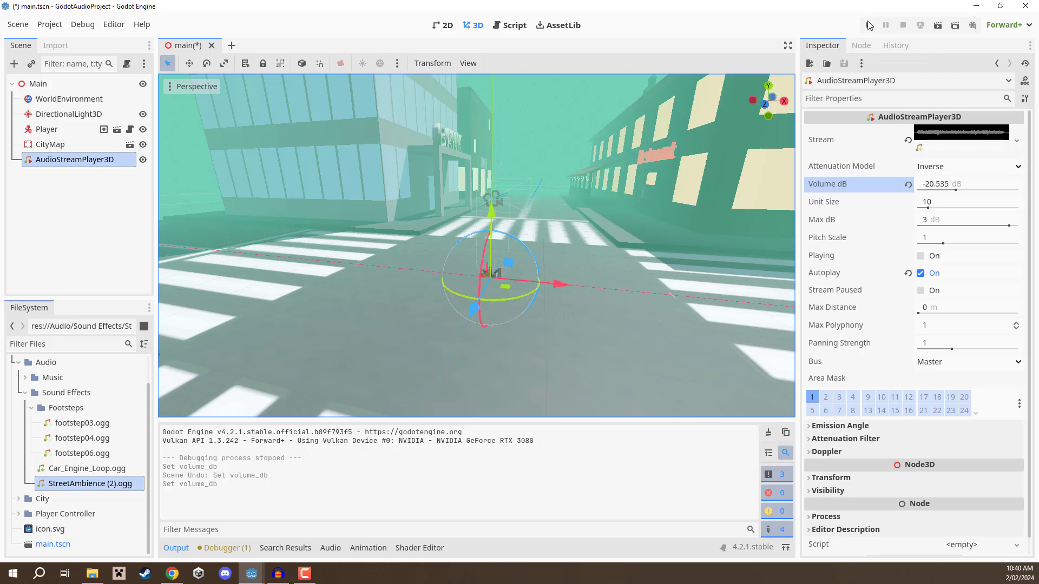
click(869, 24)
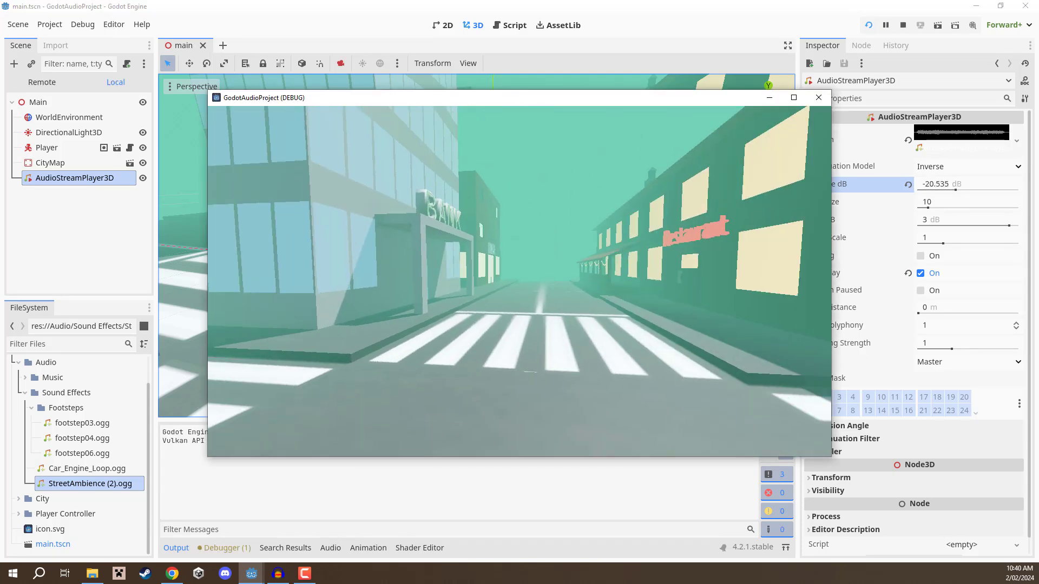
key(w)
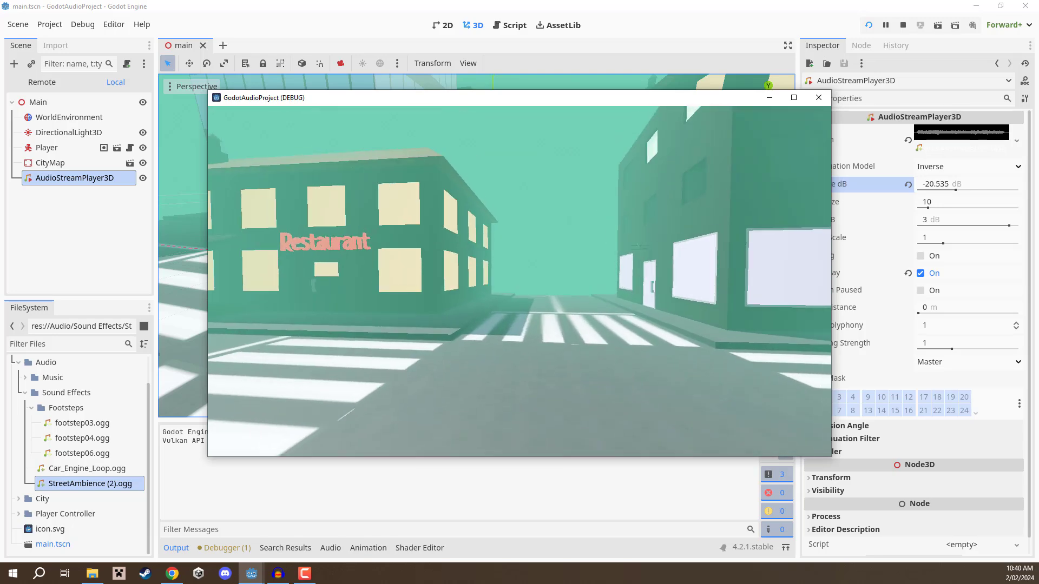
key(w)
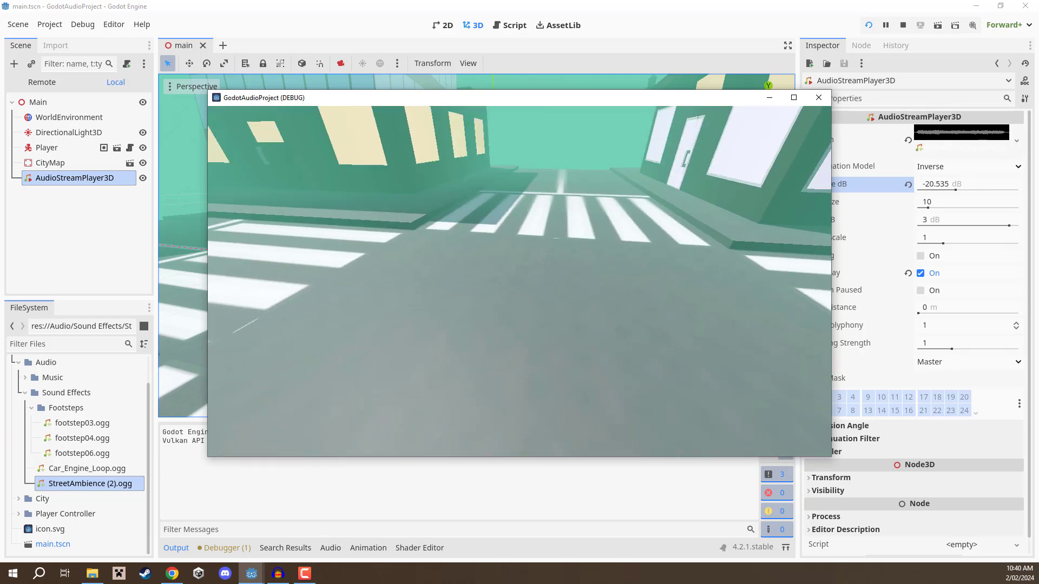
Walk around the Restaurant intersection listening to the ambience, then stop the game
key(Escape)
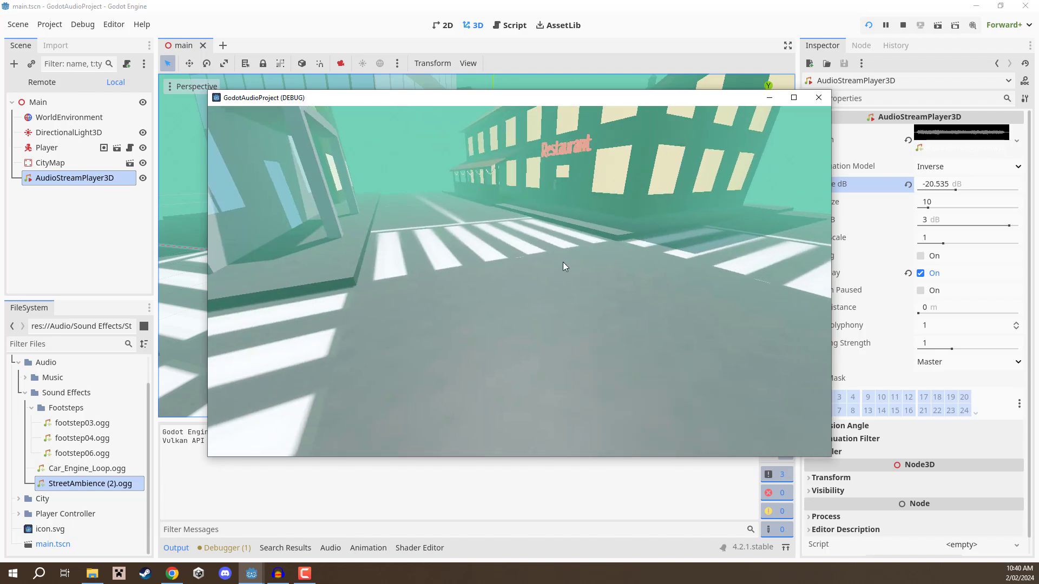
key(Escape)
key(s)
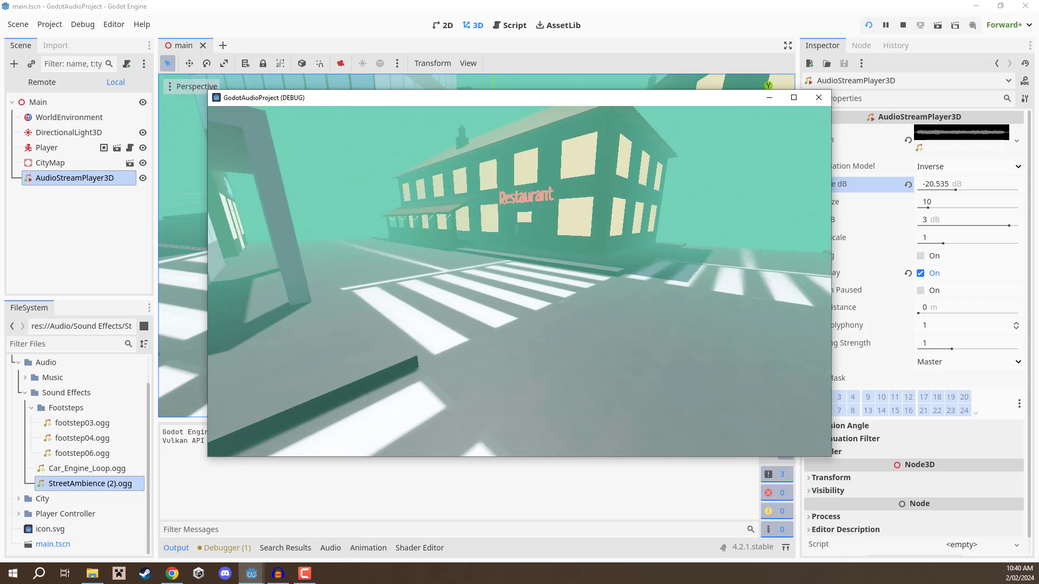
key(w)
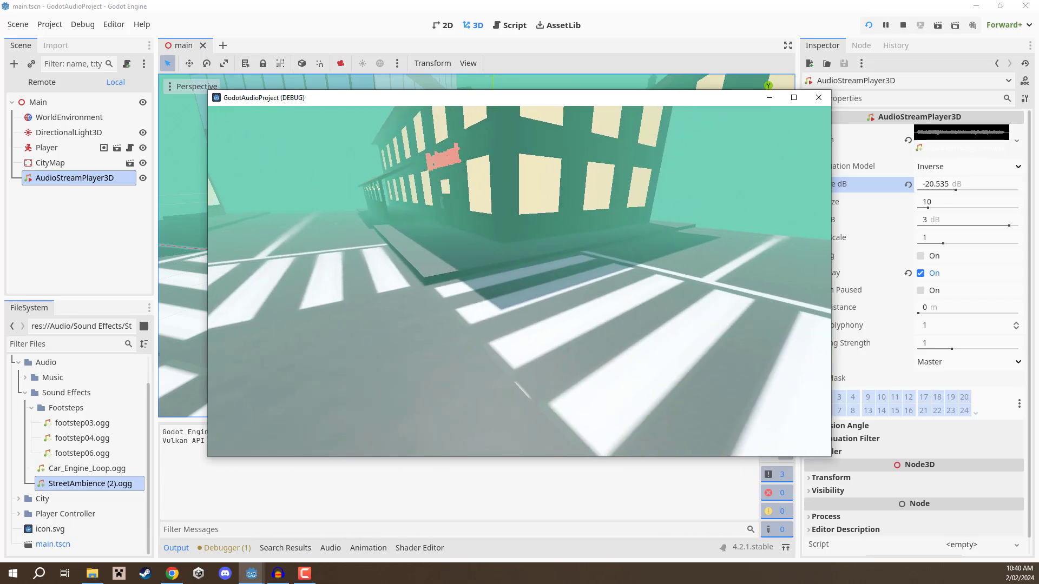
key(s)
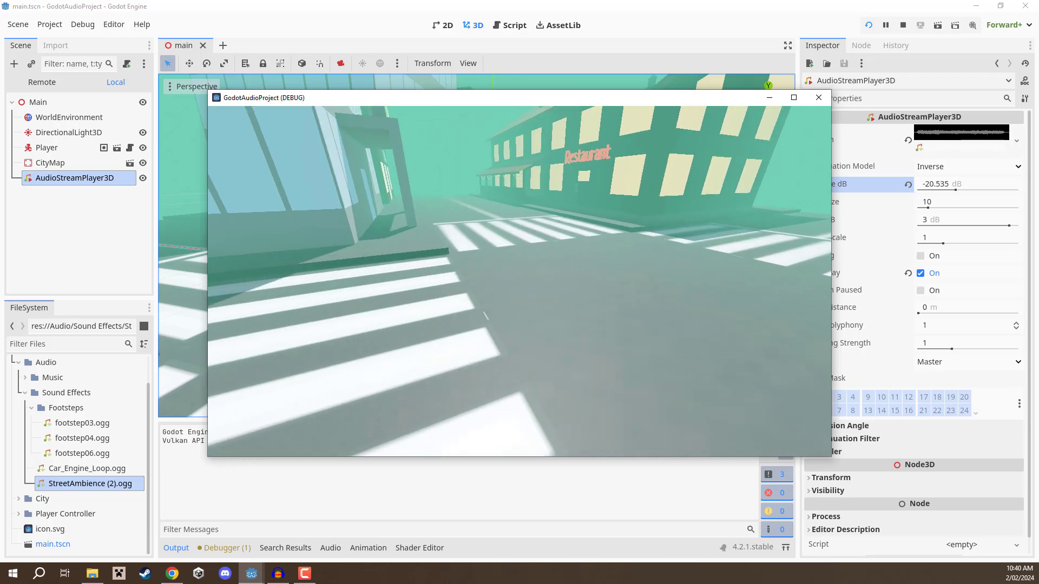
key(w)
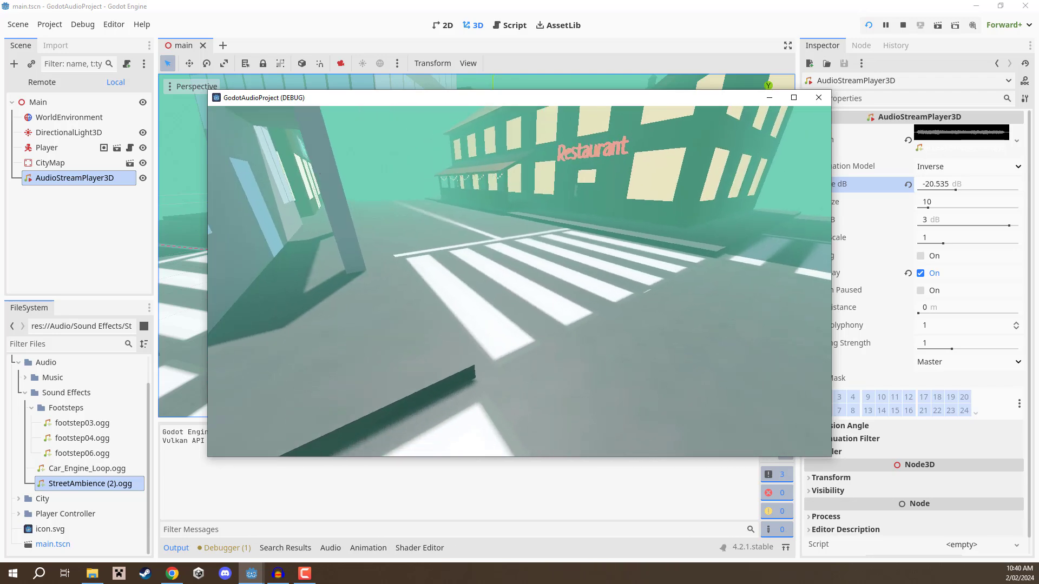
key(s)
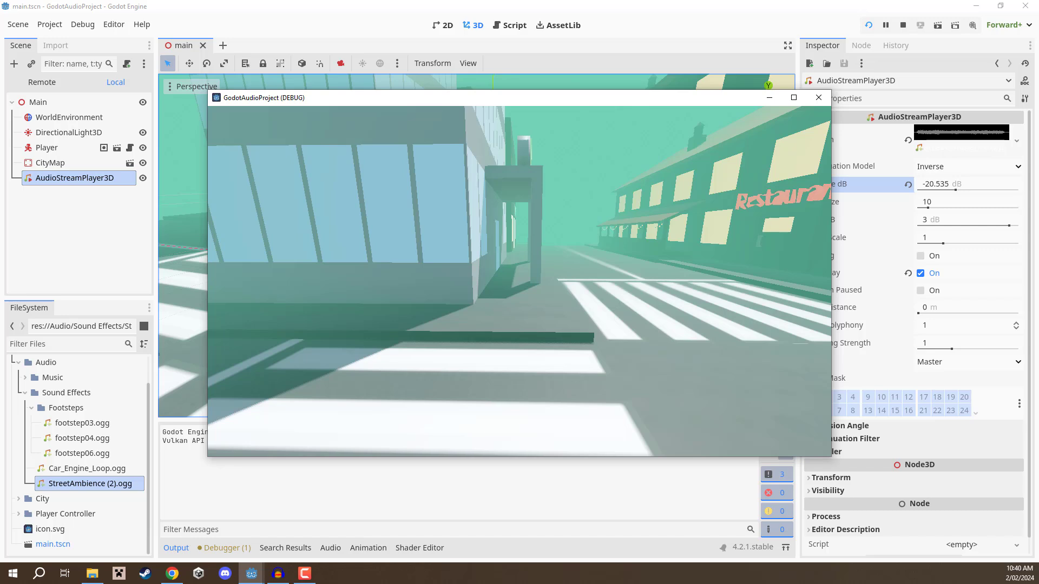
key(s)
key(w)
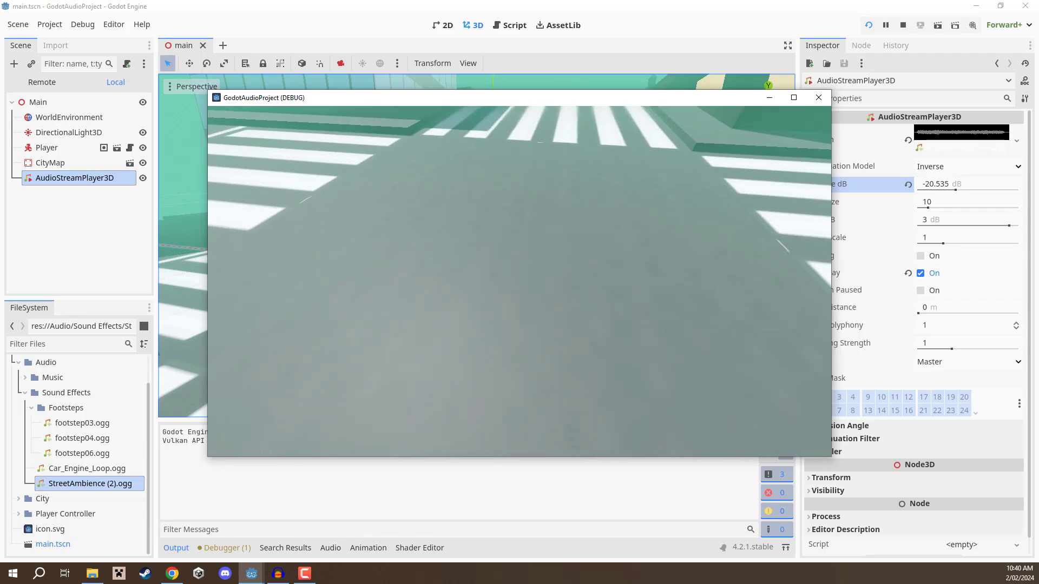
key(s)
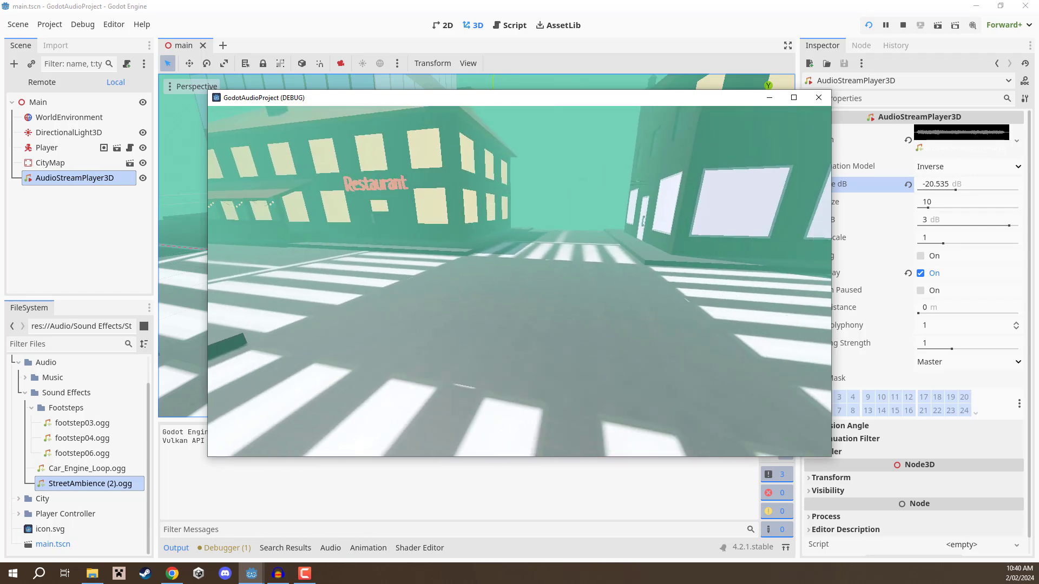
key(w)
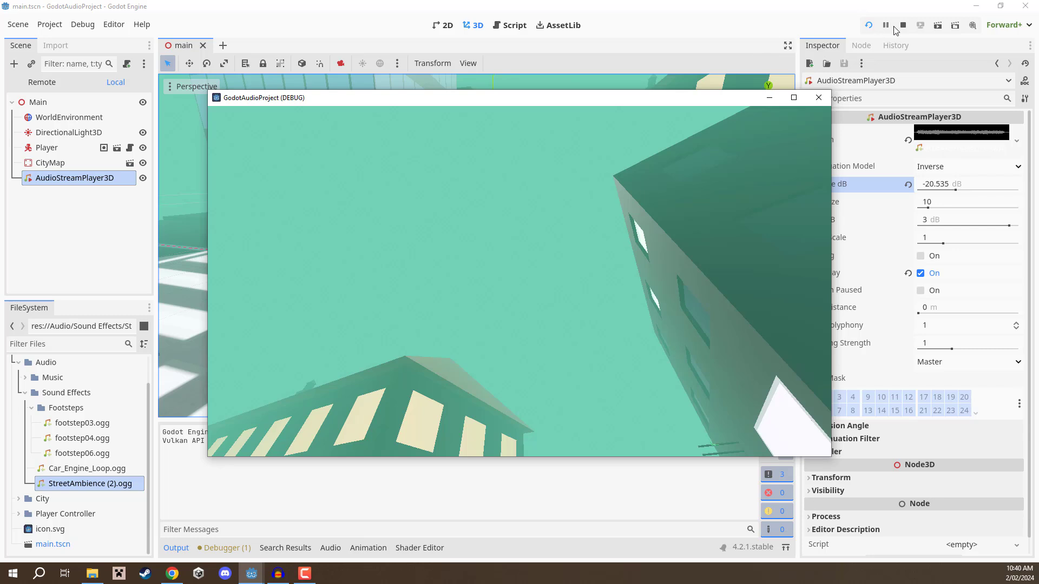
click(902, 27)
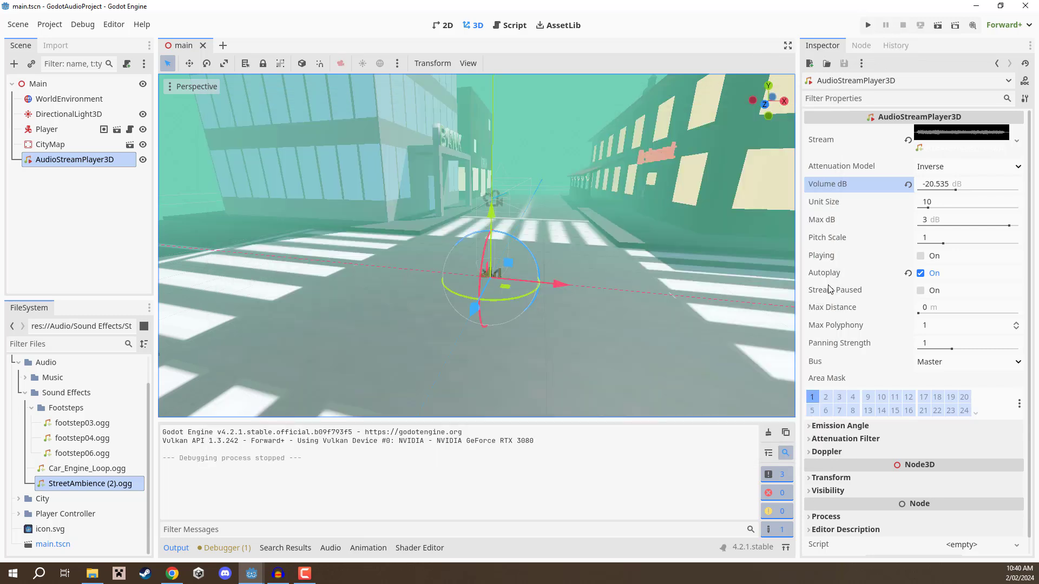
Hide the Output panel and turn on Playing to preview the ambience in the editor
click(176, 548)
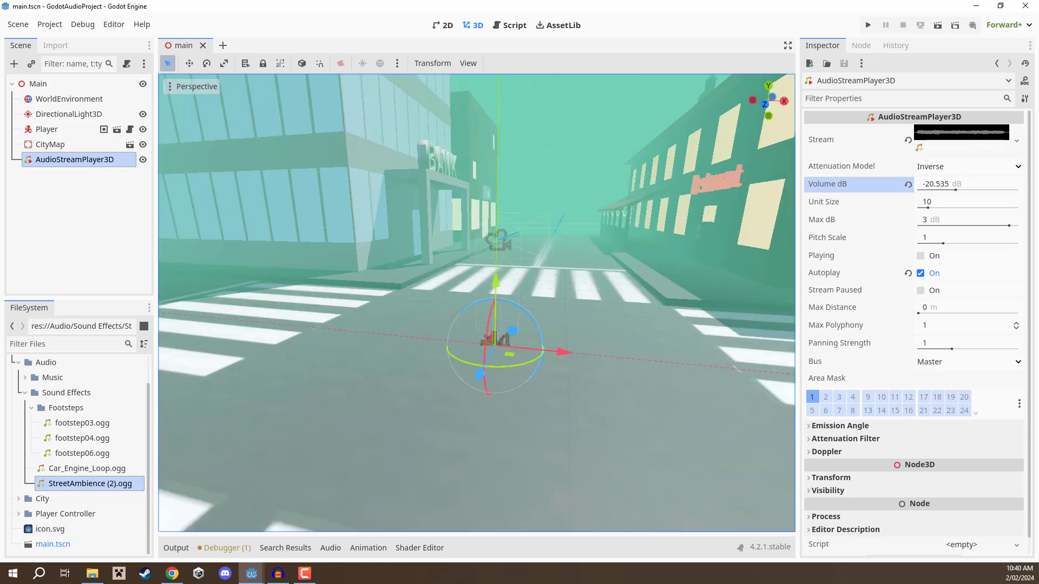
right_drag(680, 182, 661, 225)
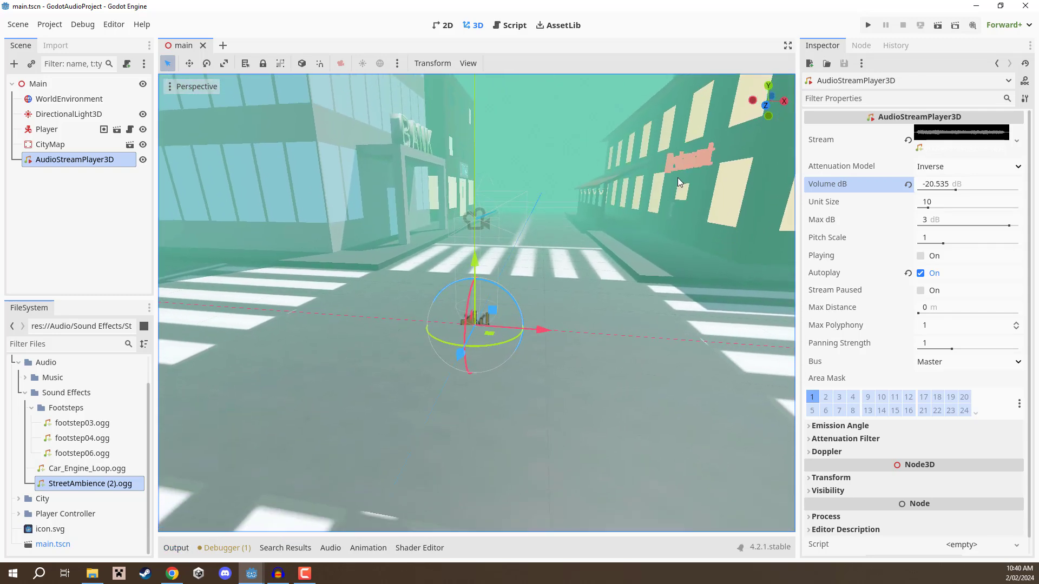
click(920, 256)
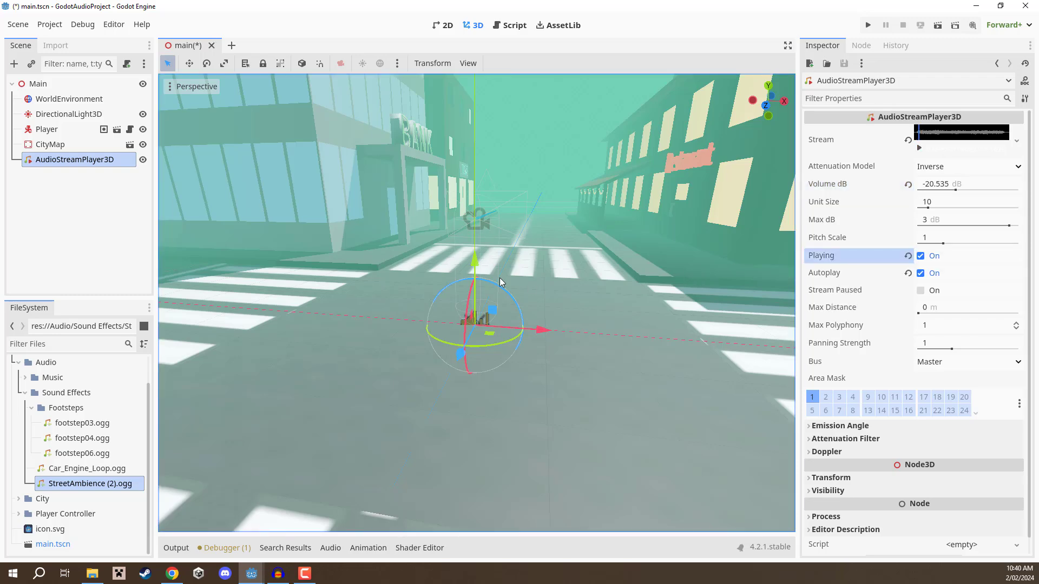
right_drag(504, 261, 410, 242)
Fly the 3D view along the street to listen, then select Unit Size
key(d)
key(a)
key(w)
key(a)
key(s)
key(w)
key(s)
mouse_move(535, 284)
right_down()
mouse_move(519, 283)
mouse_move(552, 280)
mouse_move(547, 273)
right_up()
click(828, 204)
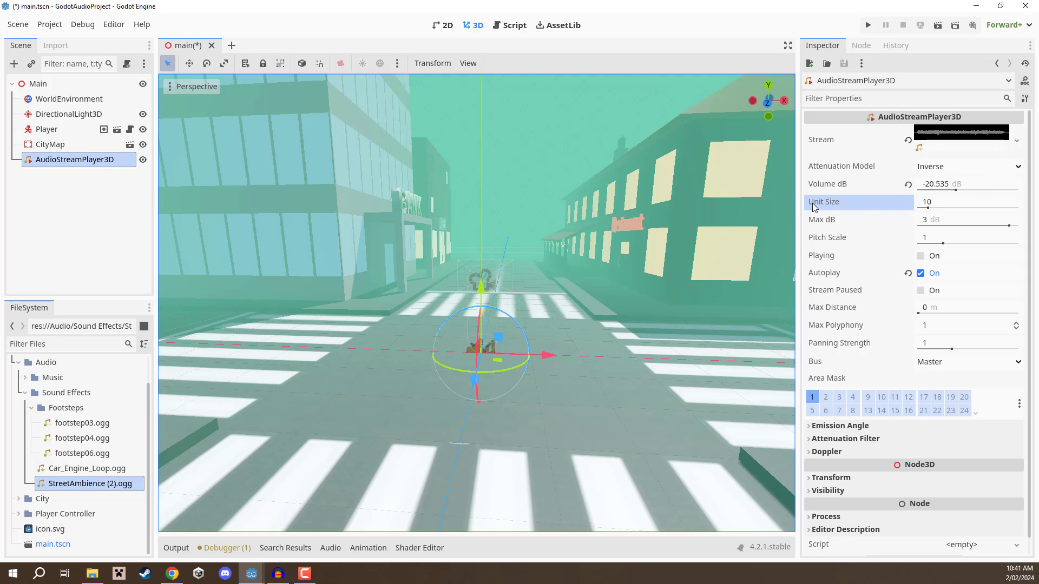
Restart the editor preview and raise Unit Size to 63.42 while flying the view
key(s)
right_drag(649, 231, 647, 221)
right_drag(552, 268, 723, 238)
click(921, 257)
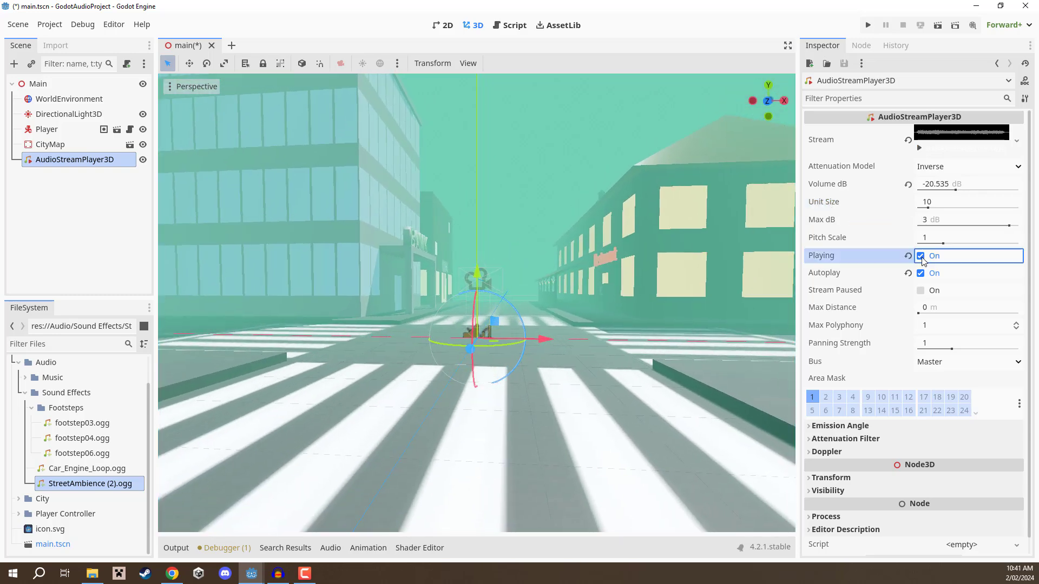
drag(928, 208, 984, 208)
key(s)
right_drag(622, 233, 643, 257)
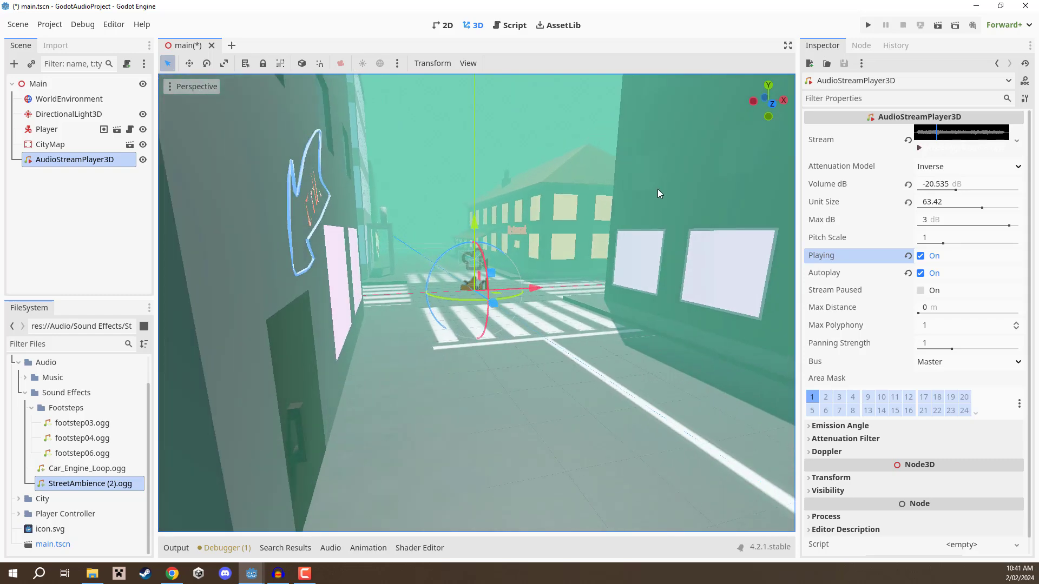
Fly along the street listening, then revert Unit Size to its default 10
key(s)
mouse_move(658, 189)
right_down()
mouse_move(668, 192)
mouse_move(630, 192)
mouse_move(639, 187)
right_up()
key(a)
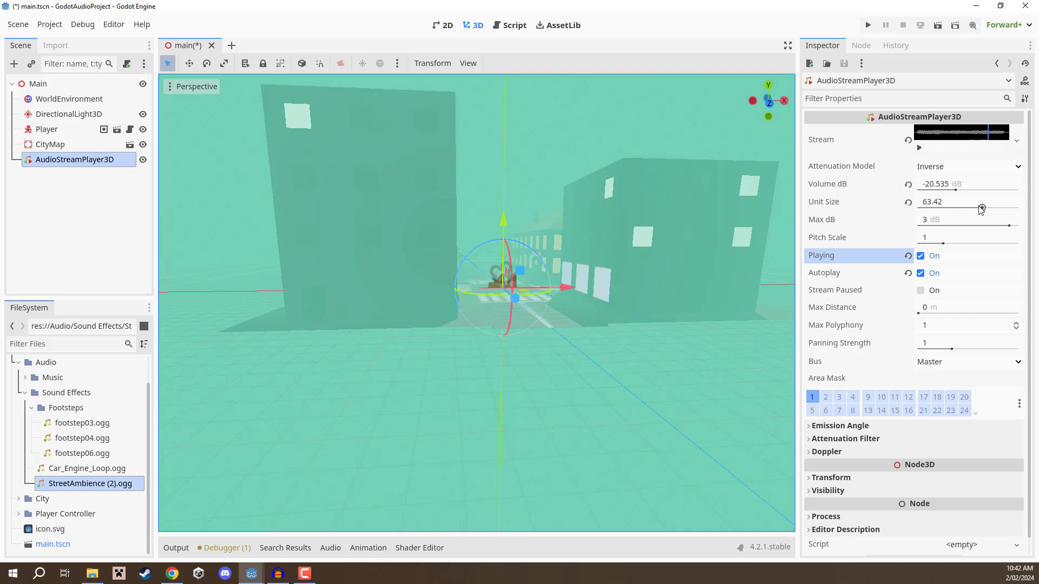
right_drag(563, 220, 543, 241)
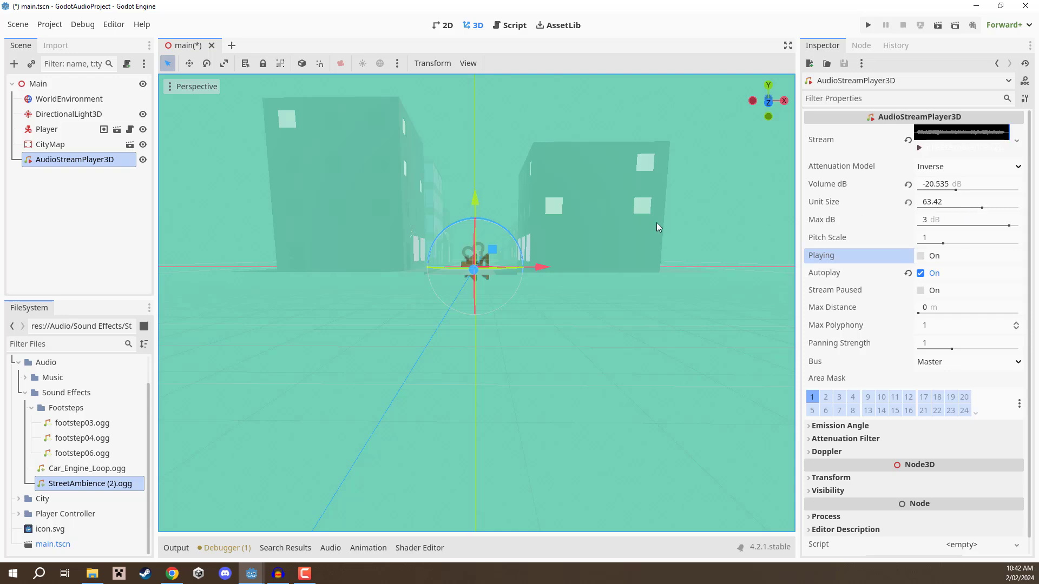
key(w)
mouse_move(514, 240)
right_down()
mouse_move(511, 222)
mouse_move(514, 240)
right_up()
click(907, 201)
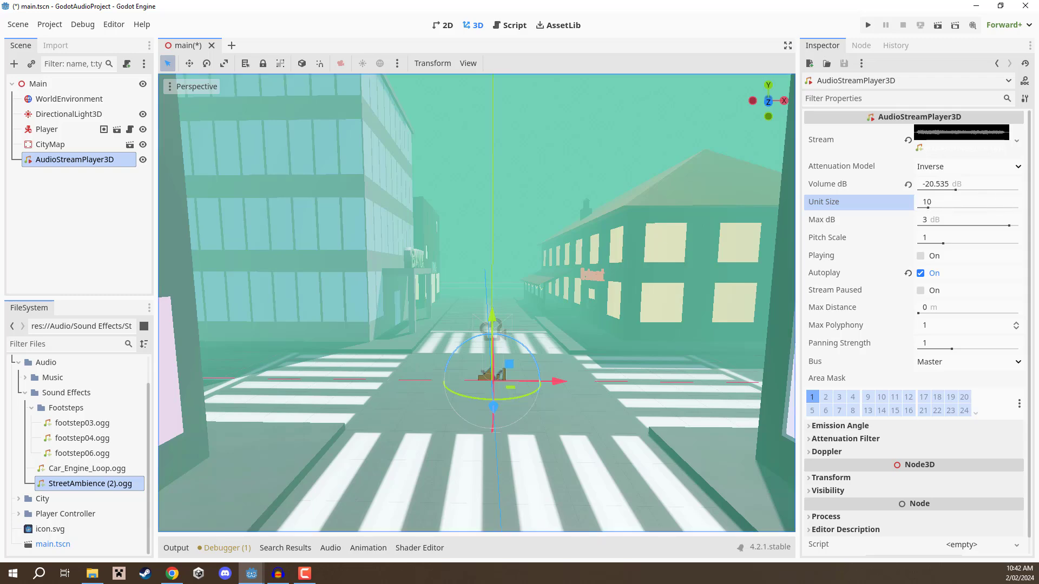
key(s)
right_drag(635, 249, 605, 255)
key(a)
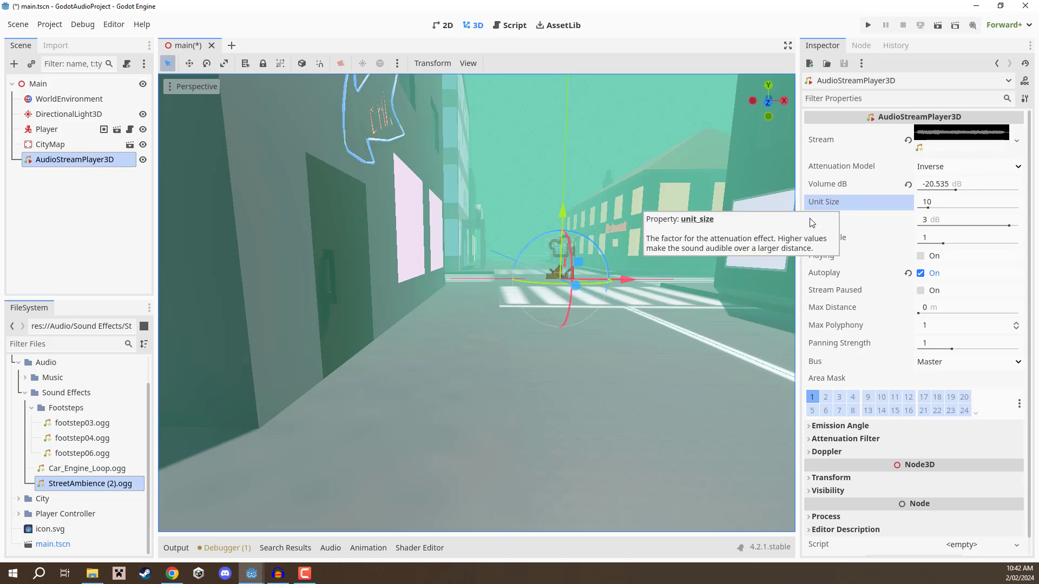
right_drag(621, 229, 653, 219)
key(w)
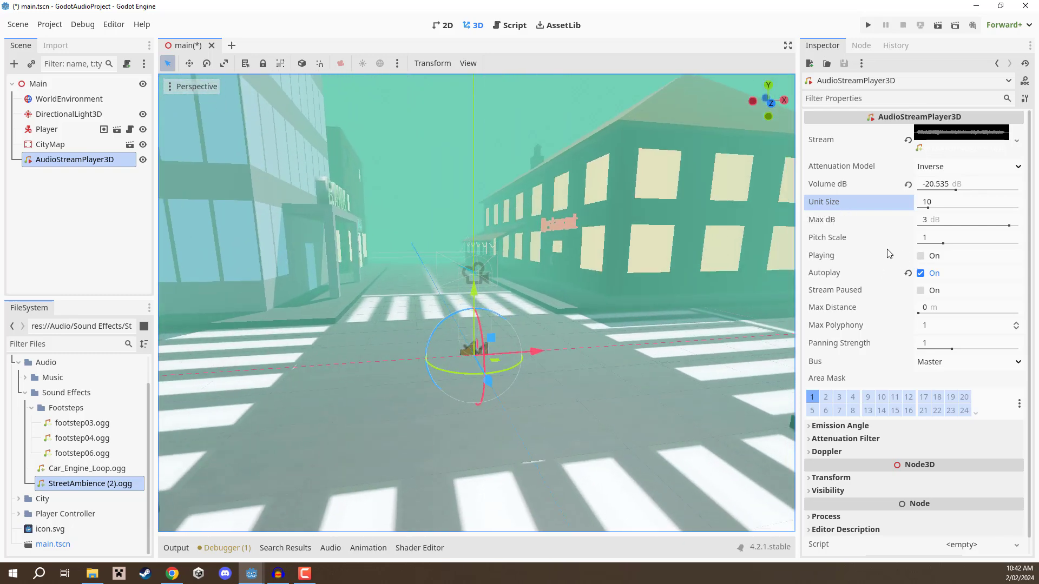
click(920, 257)
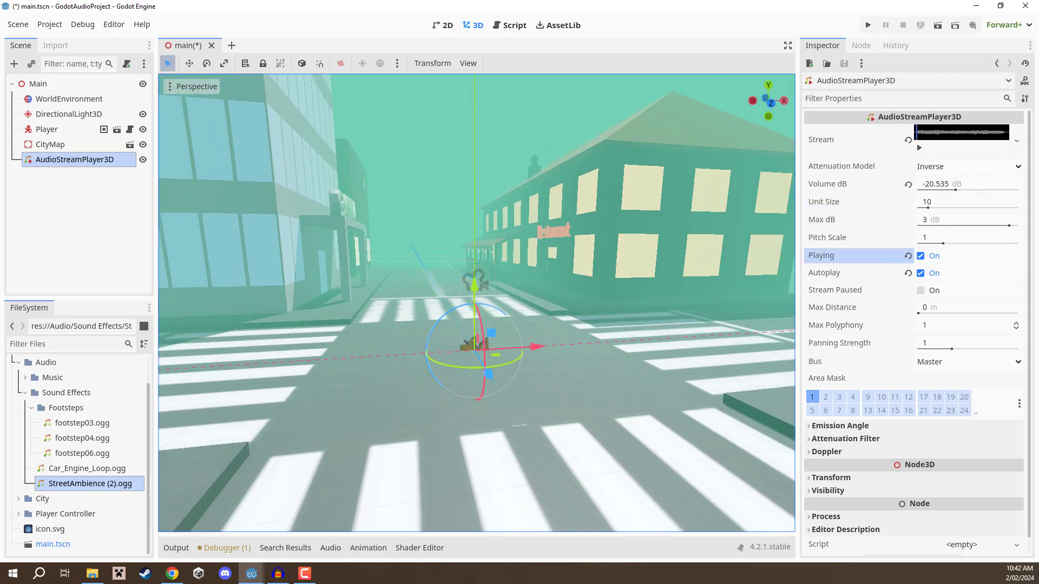
mouse_move(942, 244)
mouse_down()
mouse_move(969, 245)
mouse_move(931, 252)
mouse_move(975, 250)
mouse_move(940, 246)
mouse_up()
click(941, 238)
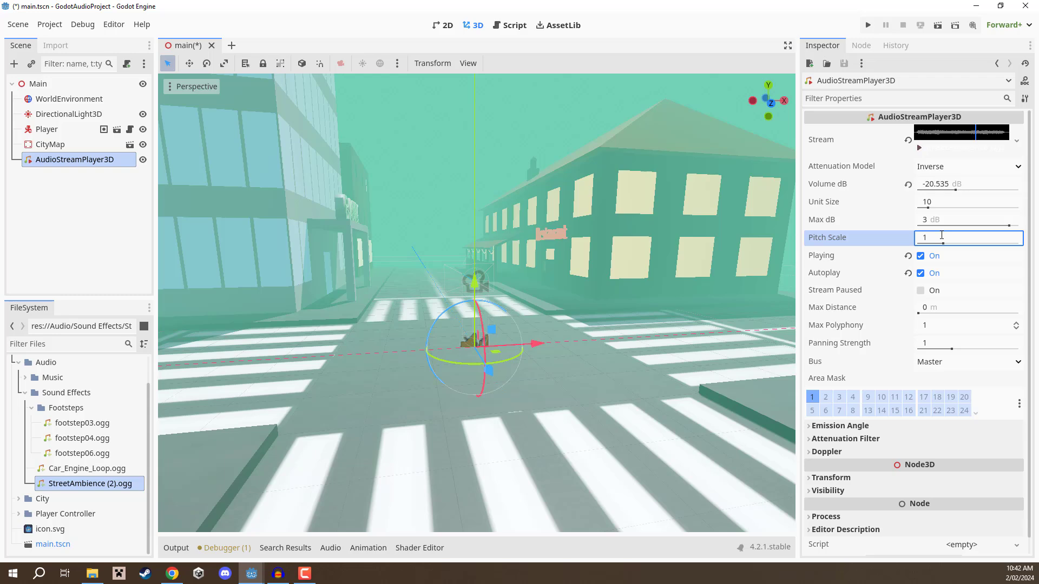
right_drag(703, 282, 714, 286)
key(w)
key(s)
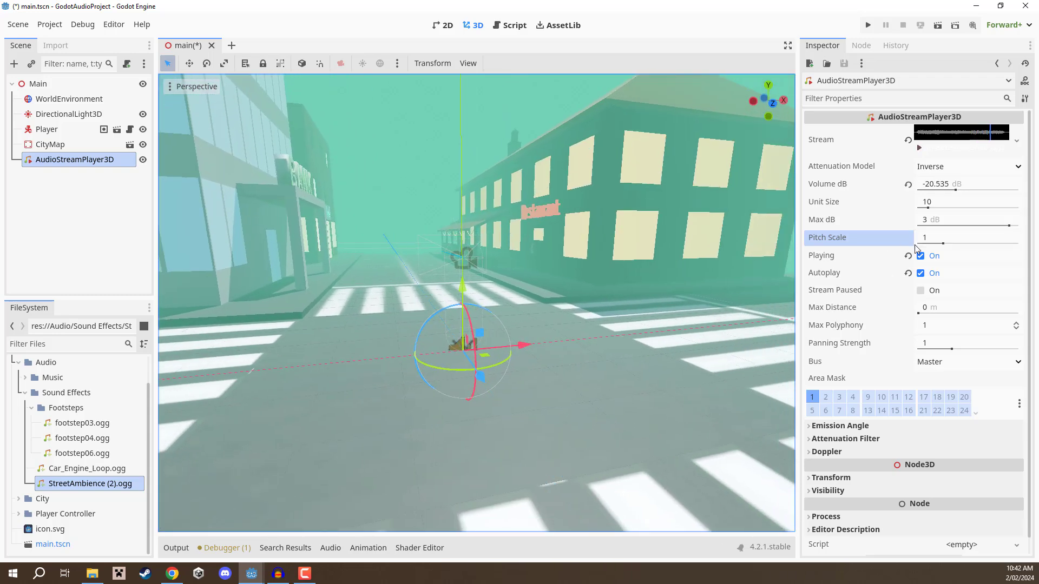
drag(942, 244, 964, 244)
click(938, 238)
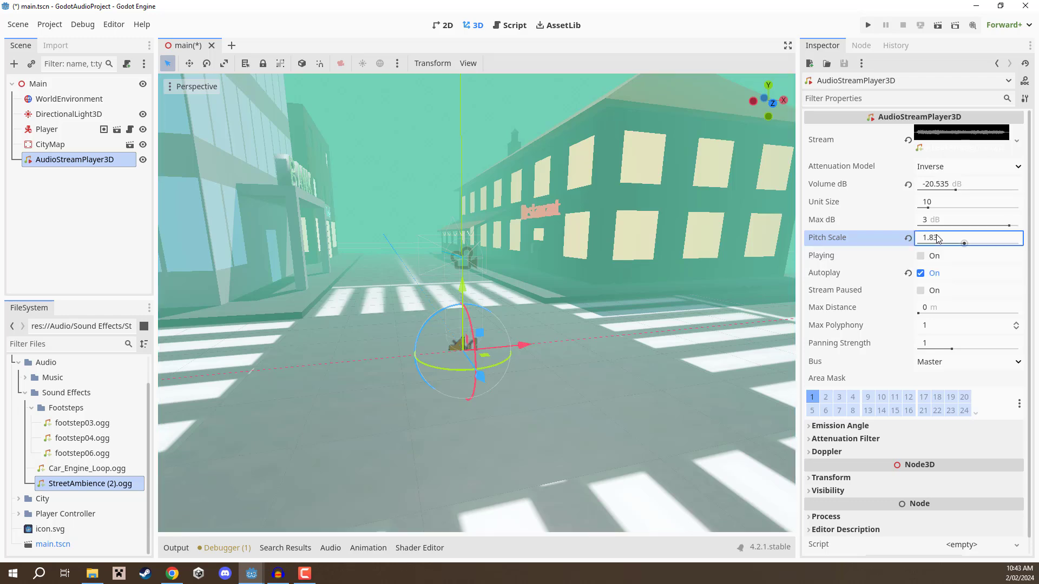
text(1)
key(Return)
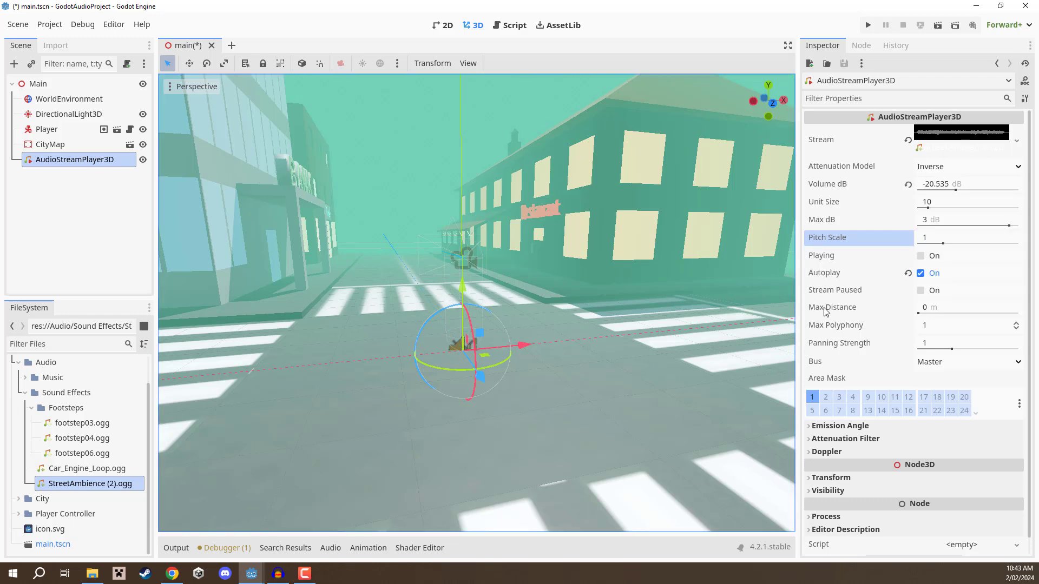
mouse_move(825, 311)
mouse_move(826, 205)
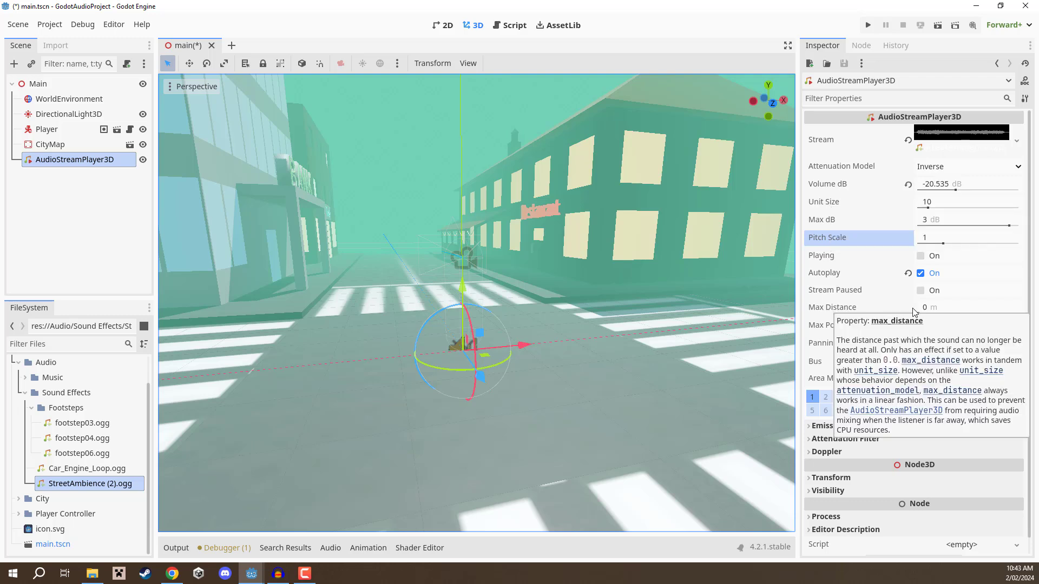
click(946, 313)
text(5)
key(Return)
key(s)
right_drag(459, 165, 459, 165)
key(d)
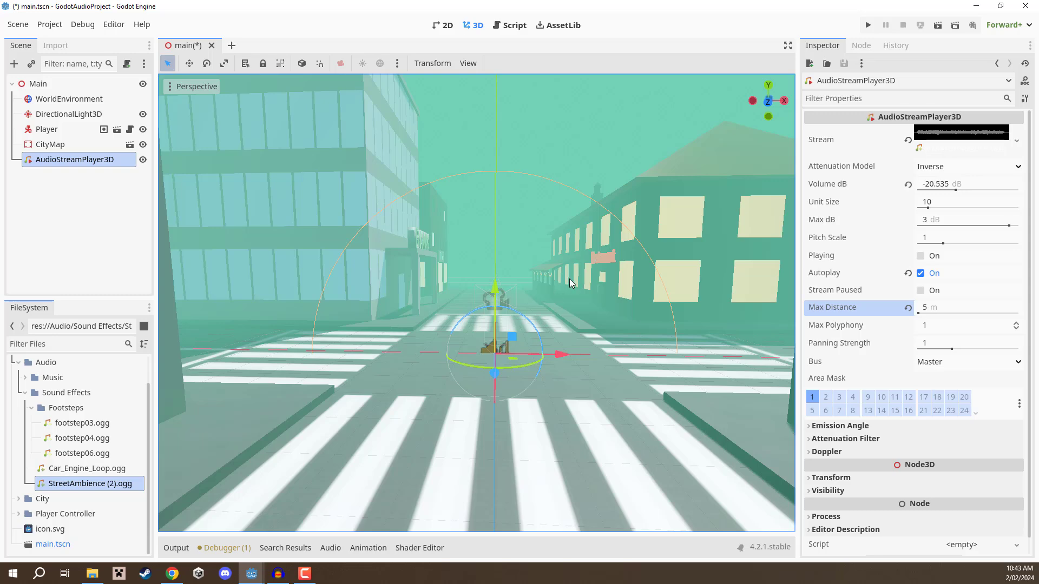
right_drag(476, 302, 336, 346)
right_drag(498, 324, 460, 303)
click(921, 256)
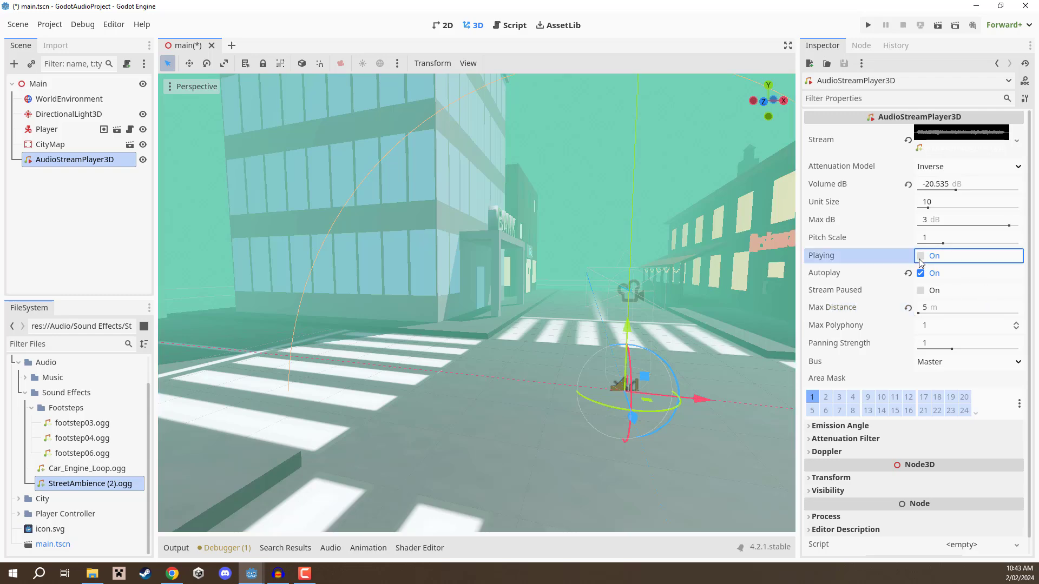
right_drag(634, 258, 741, 265)
right_drag(587, 260, 599, 259)
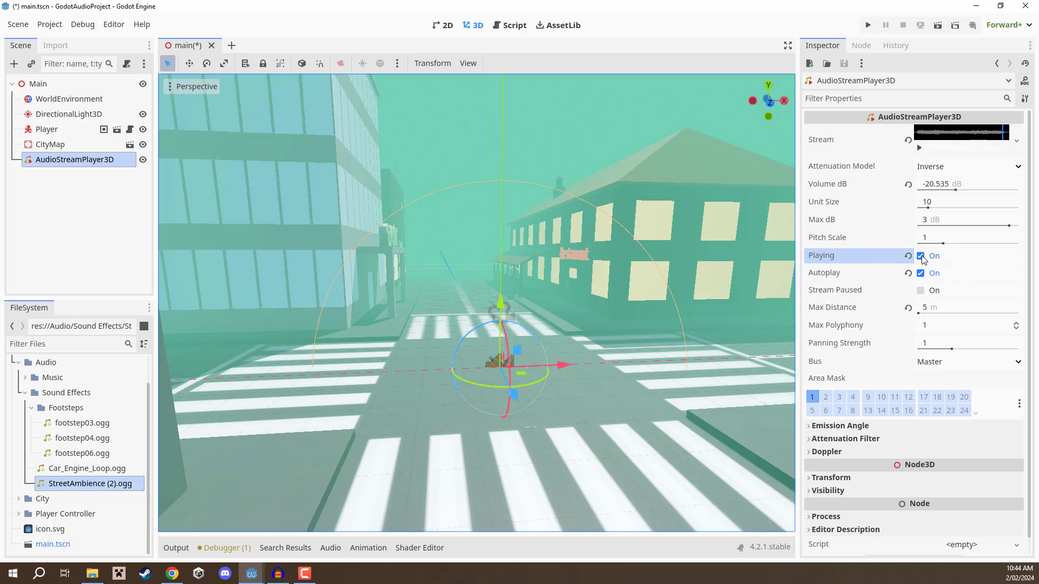
click(937, 307)
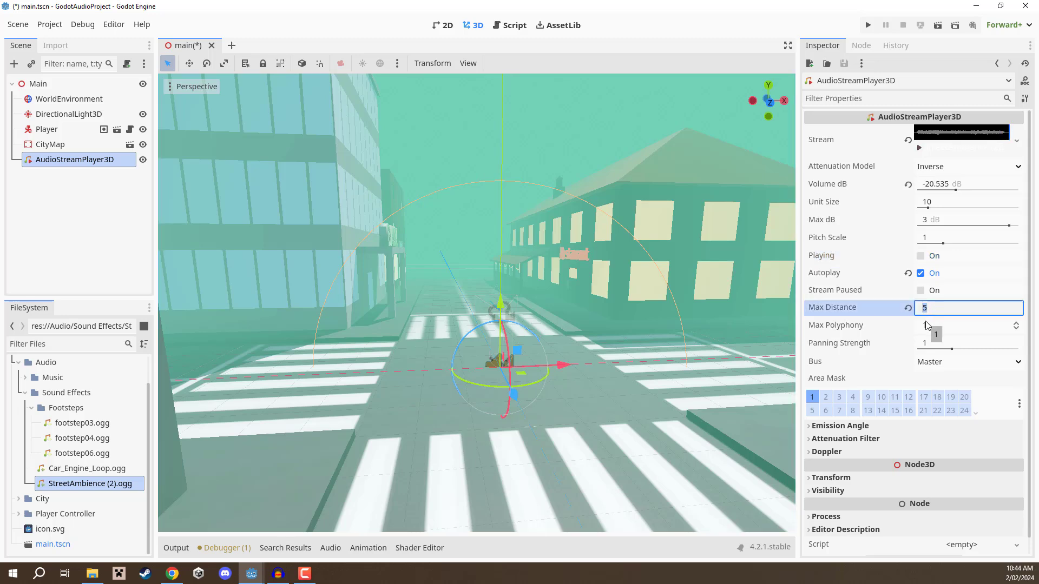
text(0)
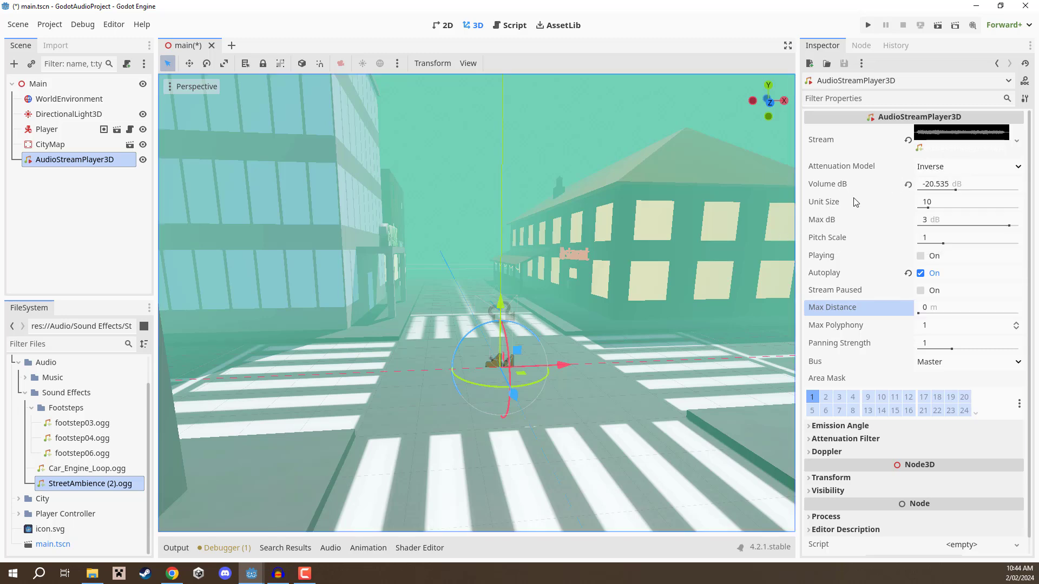
mouse_move(846, 169)
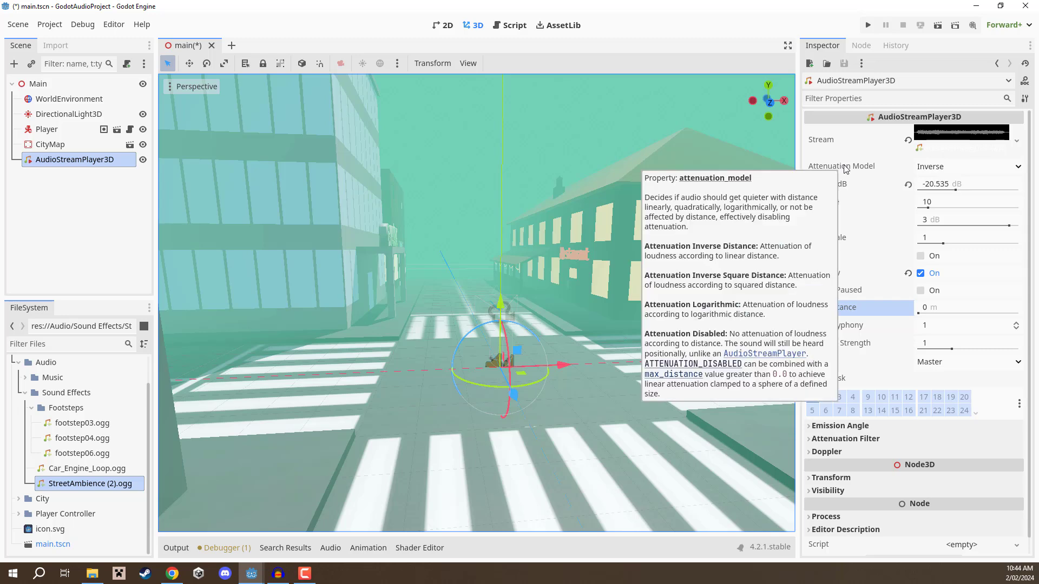
click(934, 168)
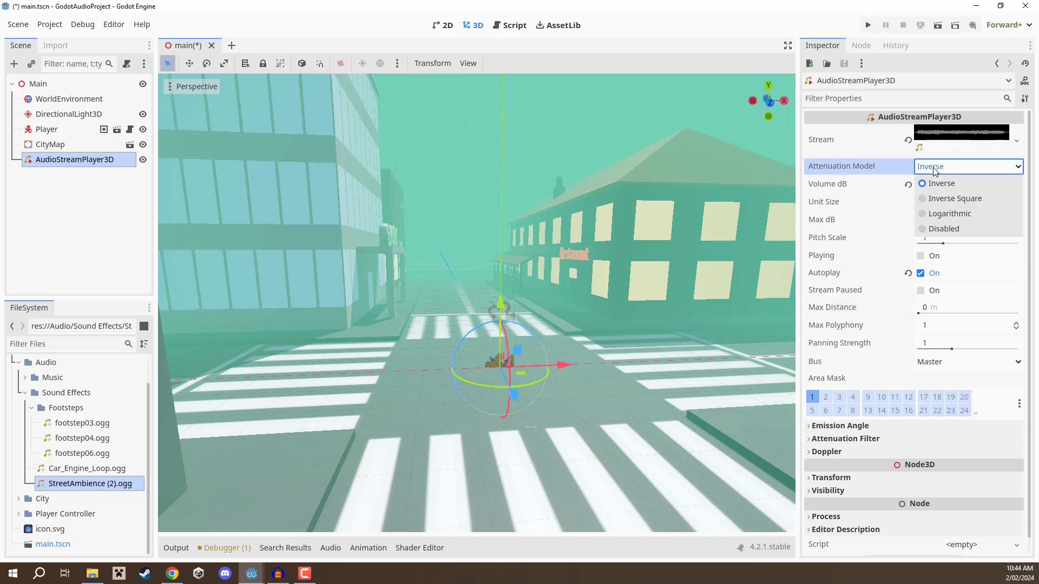
click(926, 201)
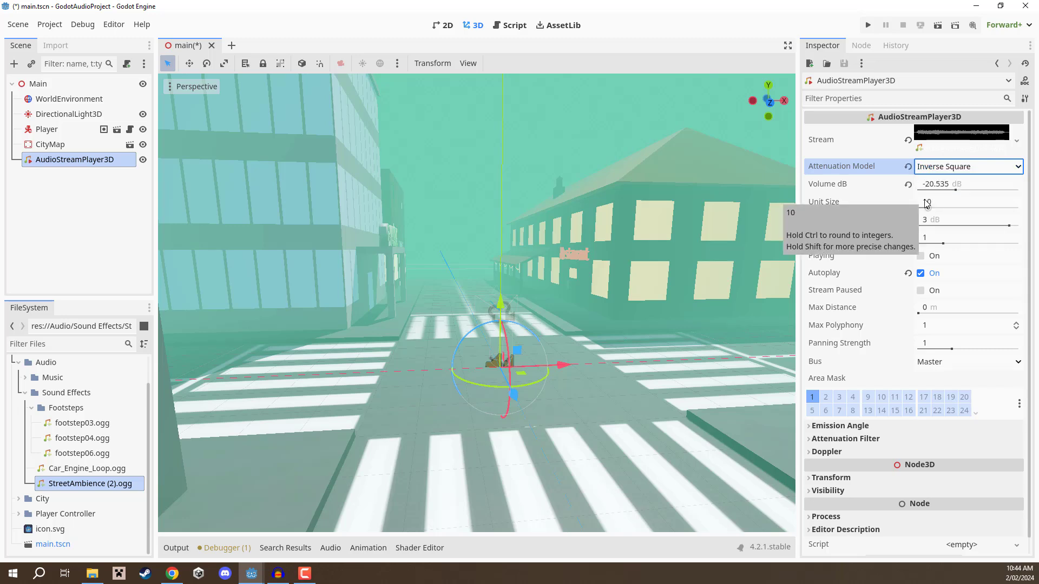
mouse_move(875, 212)
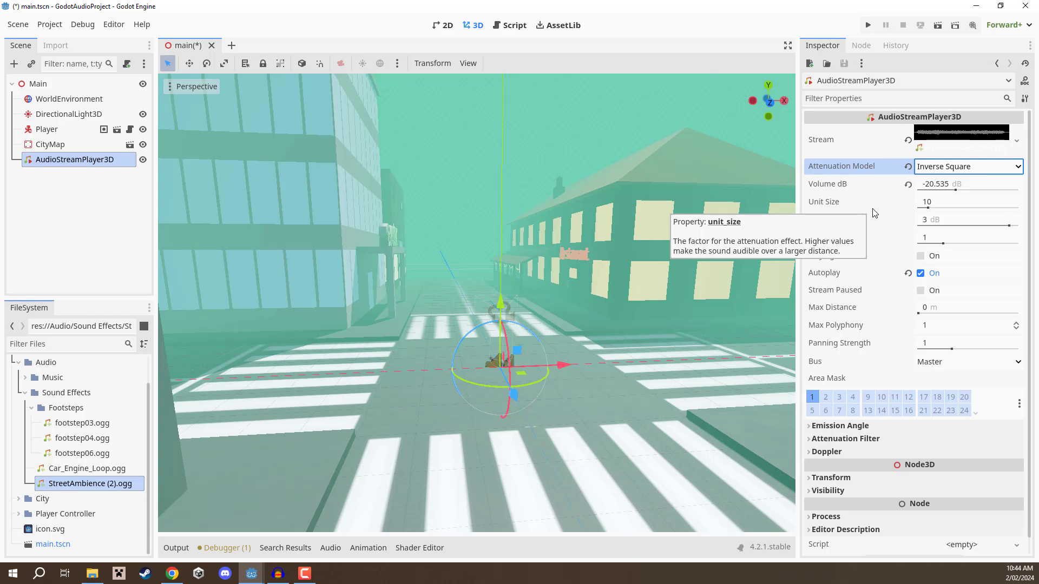
click(933, 168)
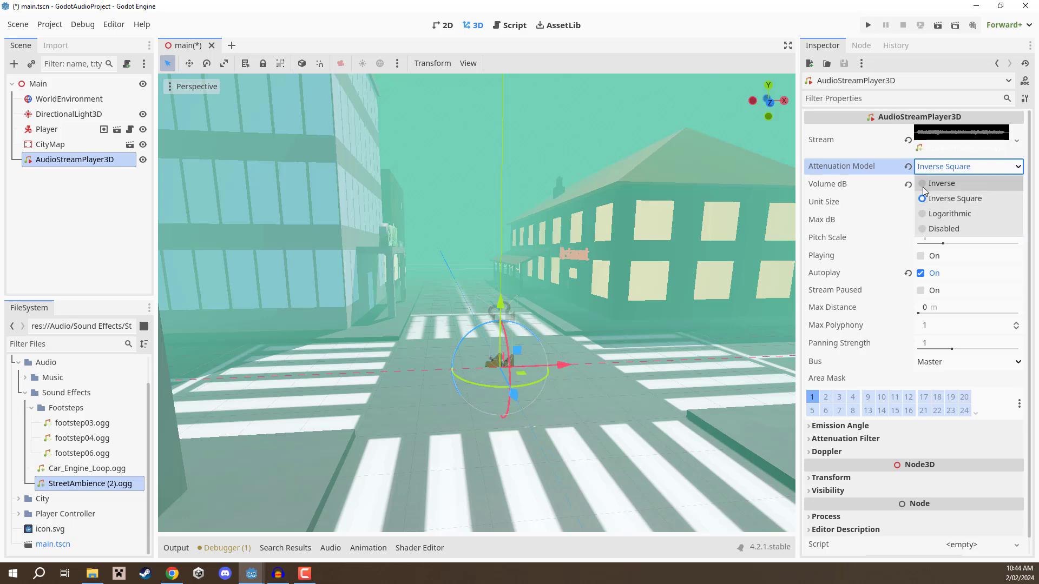
click(923, 186)
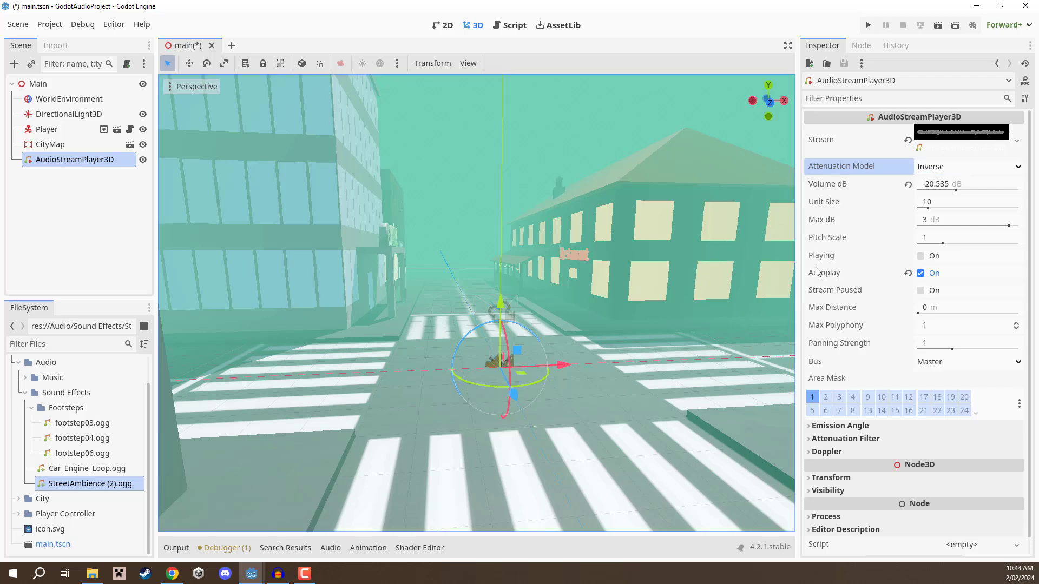
click(58, 197)
click(70, 160)
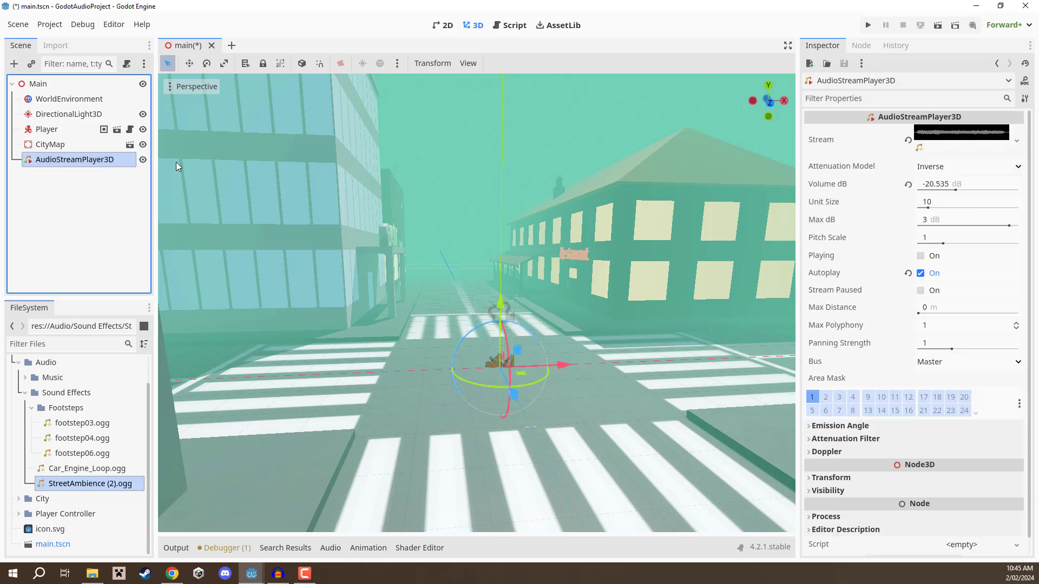
click(62, 191)
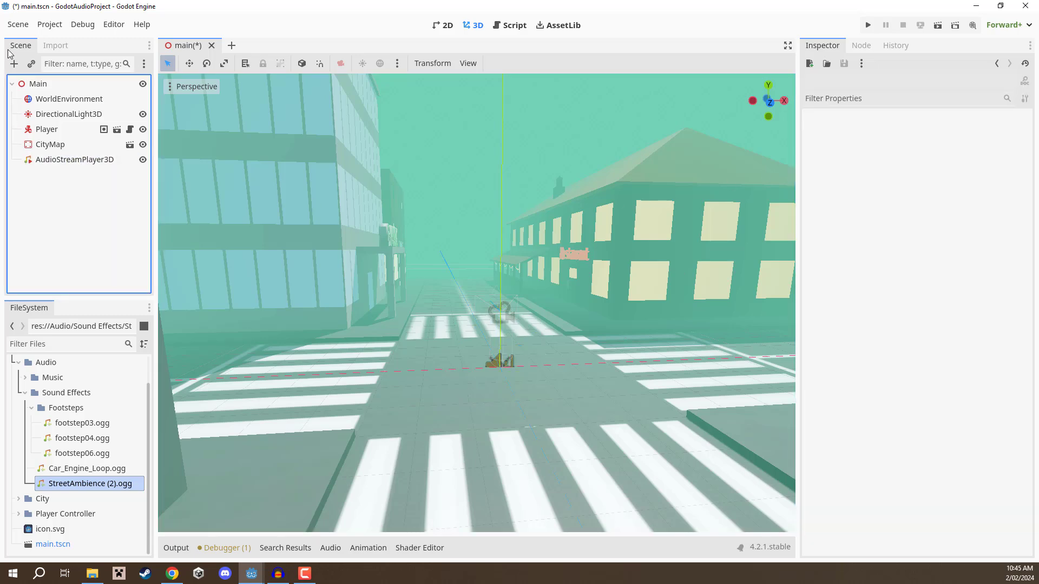
click(14, 64)
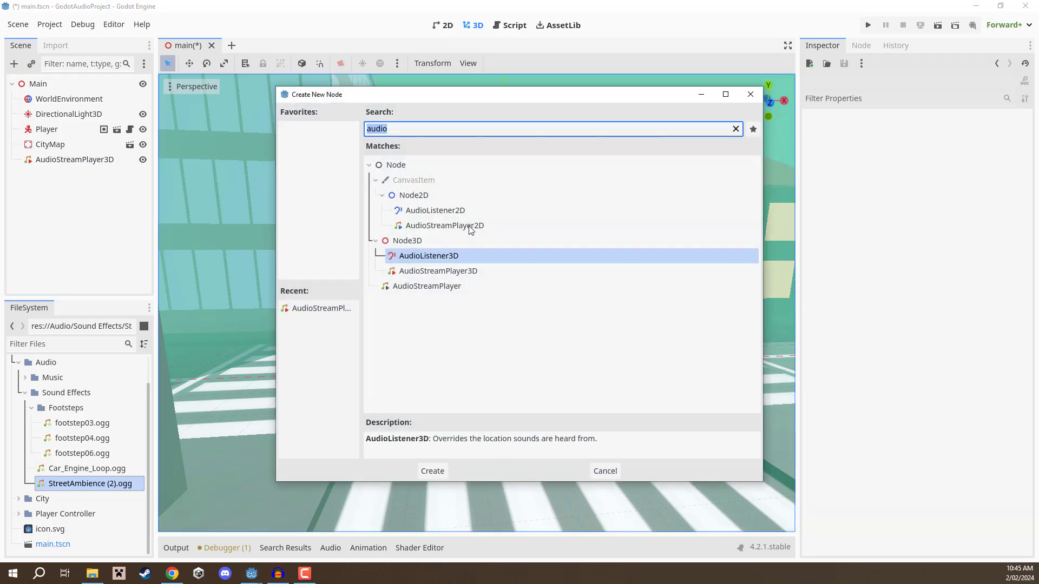
double_click(468, 227)
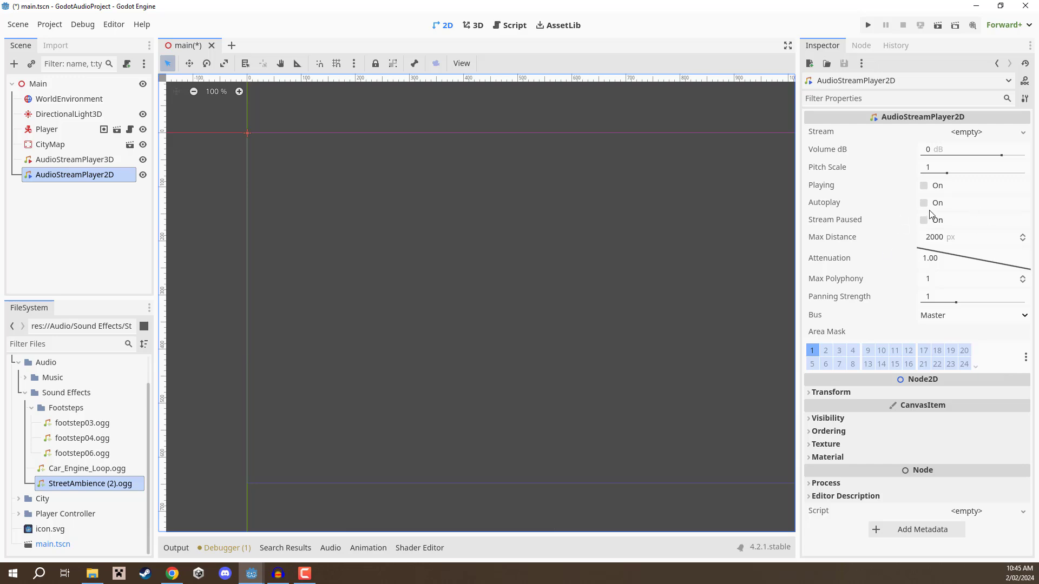
key(ctrl+z)
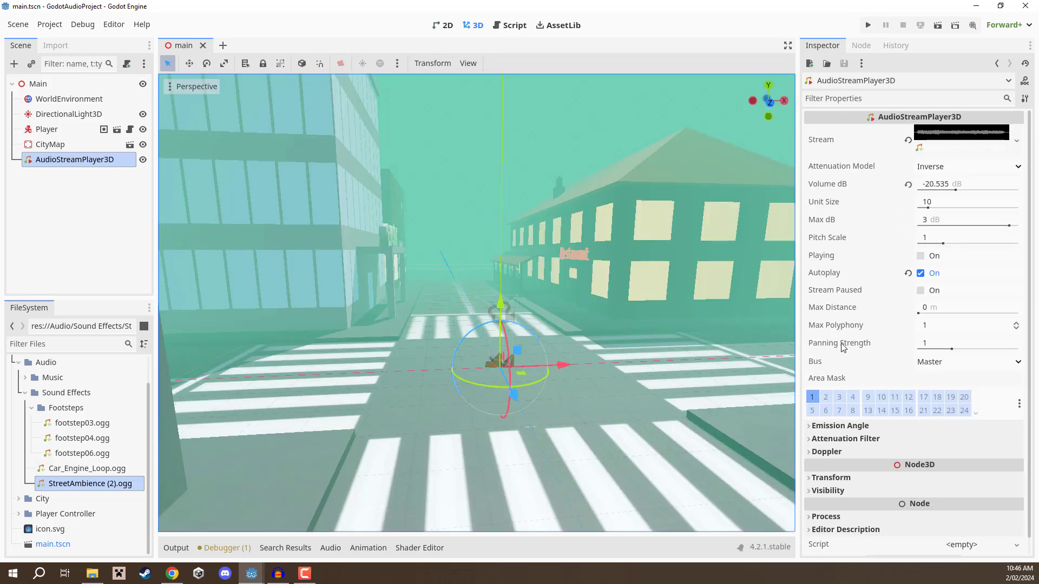
Set Panning Strength to 0 and run the project to test the sound
mouse_move(842, 347)
click(945, 345)
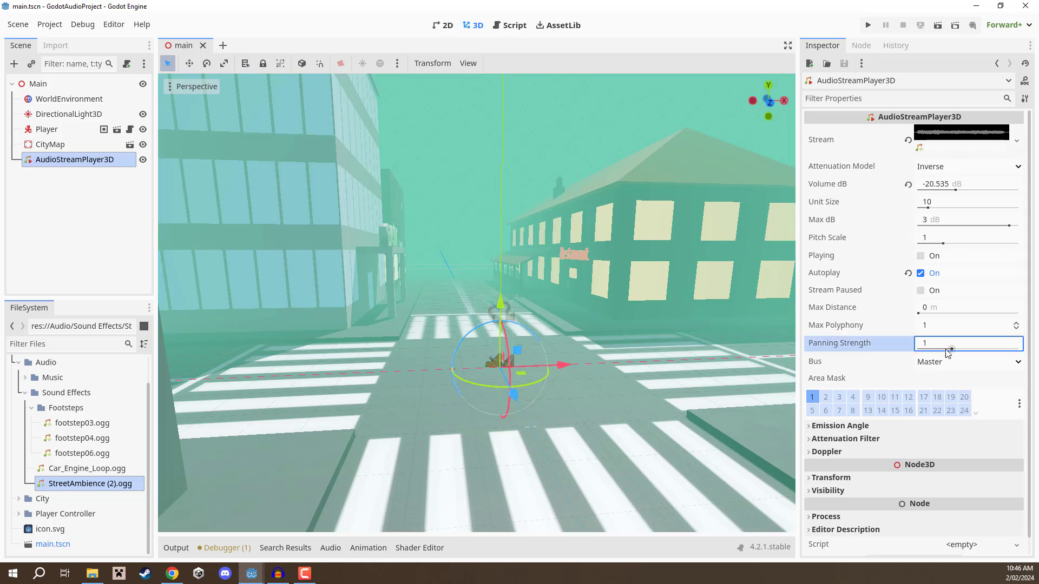
text(0)
key(Return)
click(867, 25)
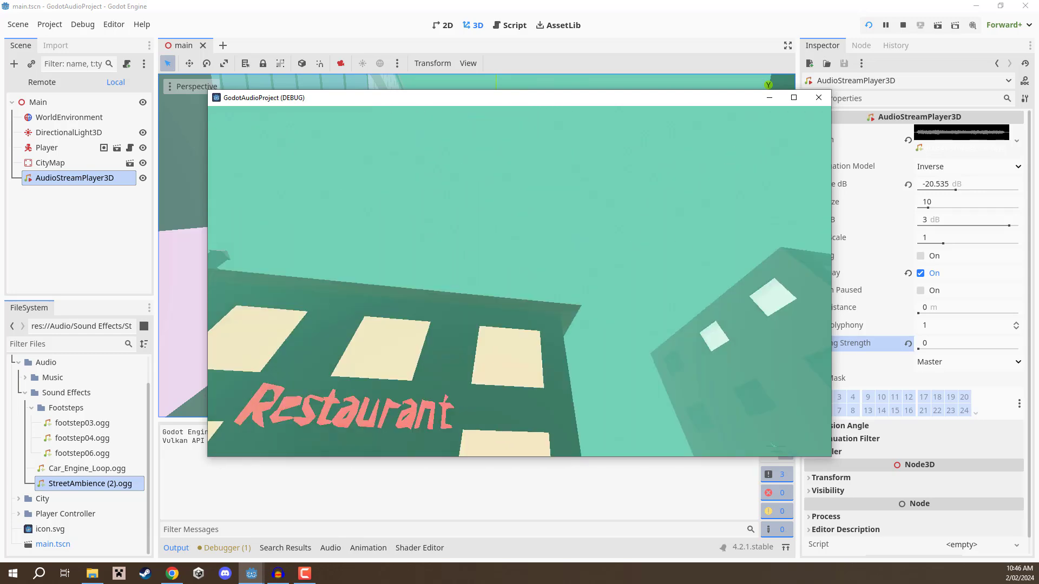
Walk around in the running game, then stop it with F8
key(w)
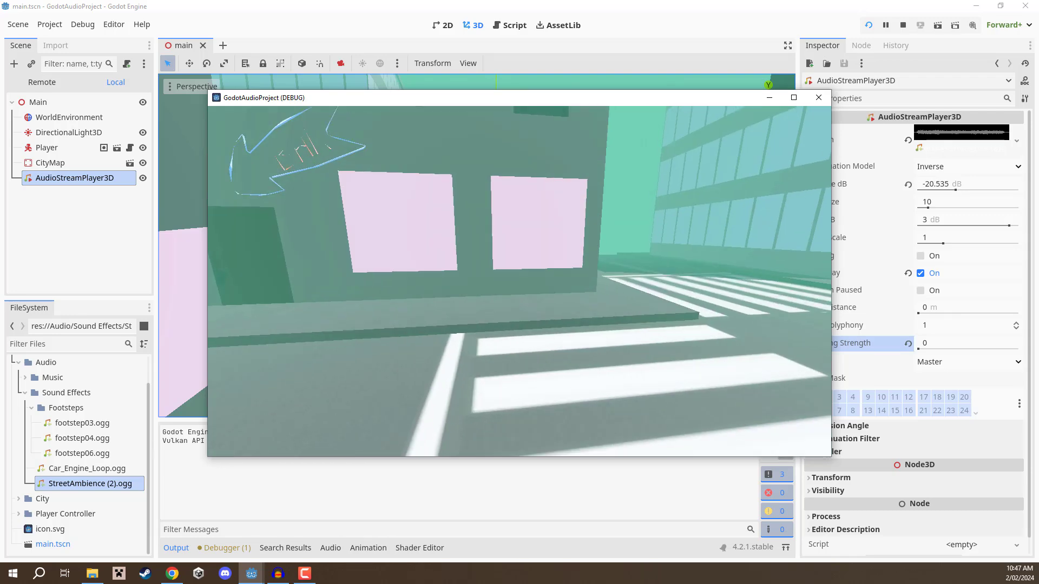
key(F8)
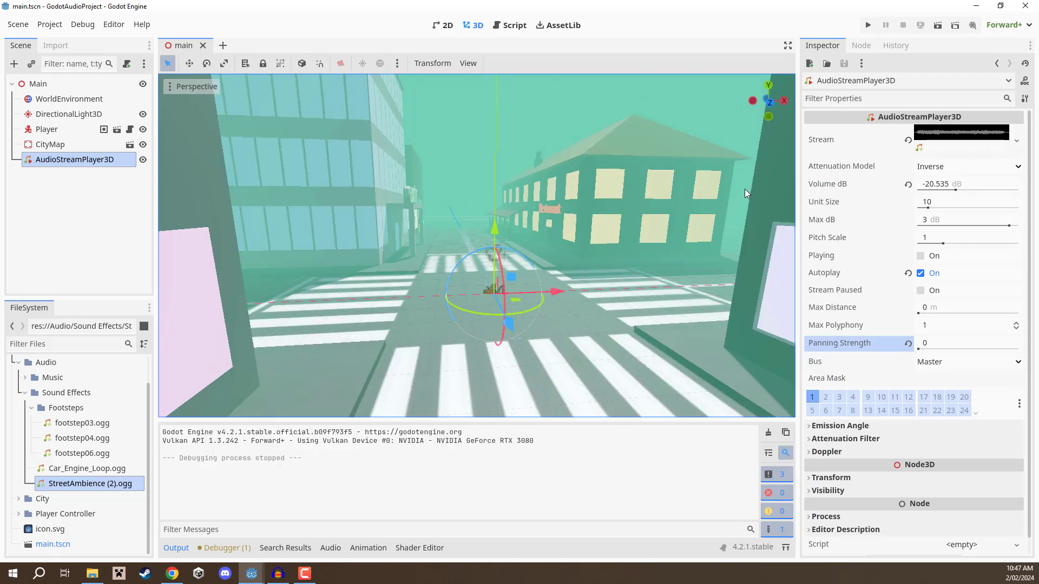